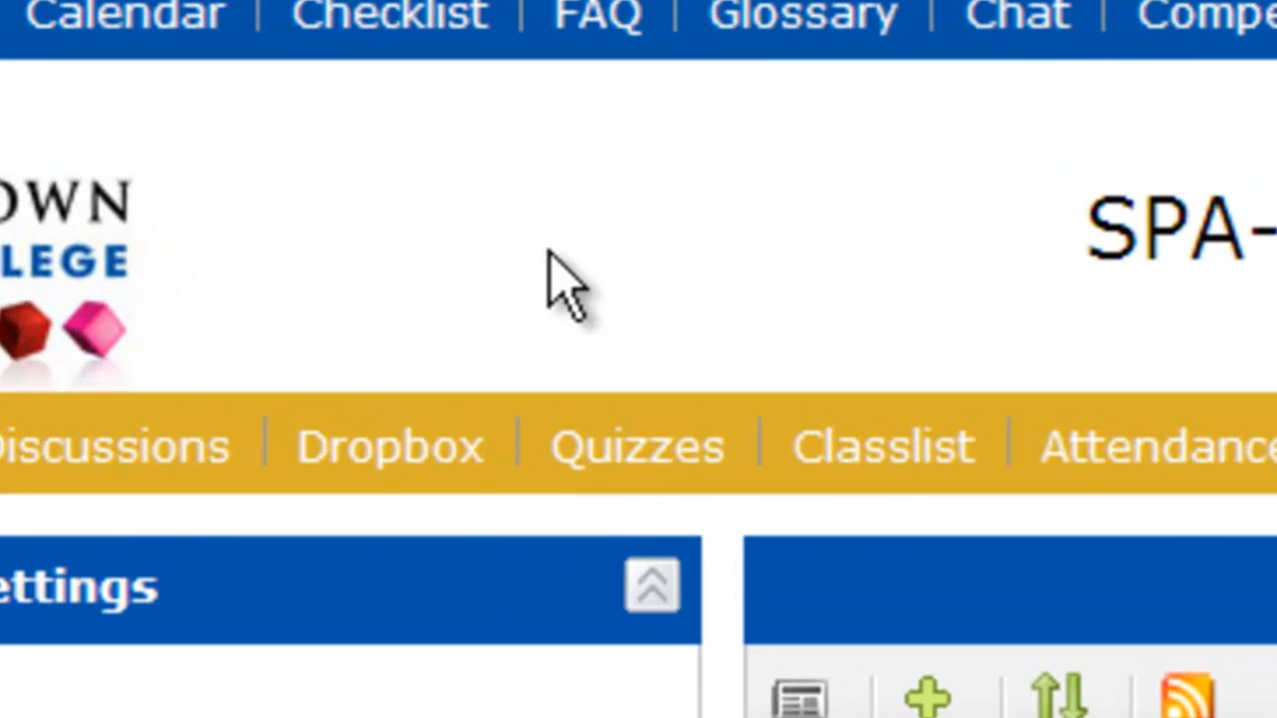
- Open the Elementary Spanish II quiz list past Tests 1–3 and start a new quiz
click(596, 451)
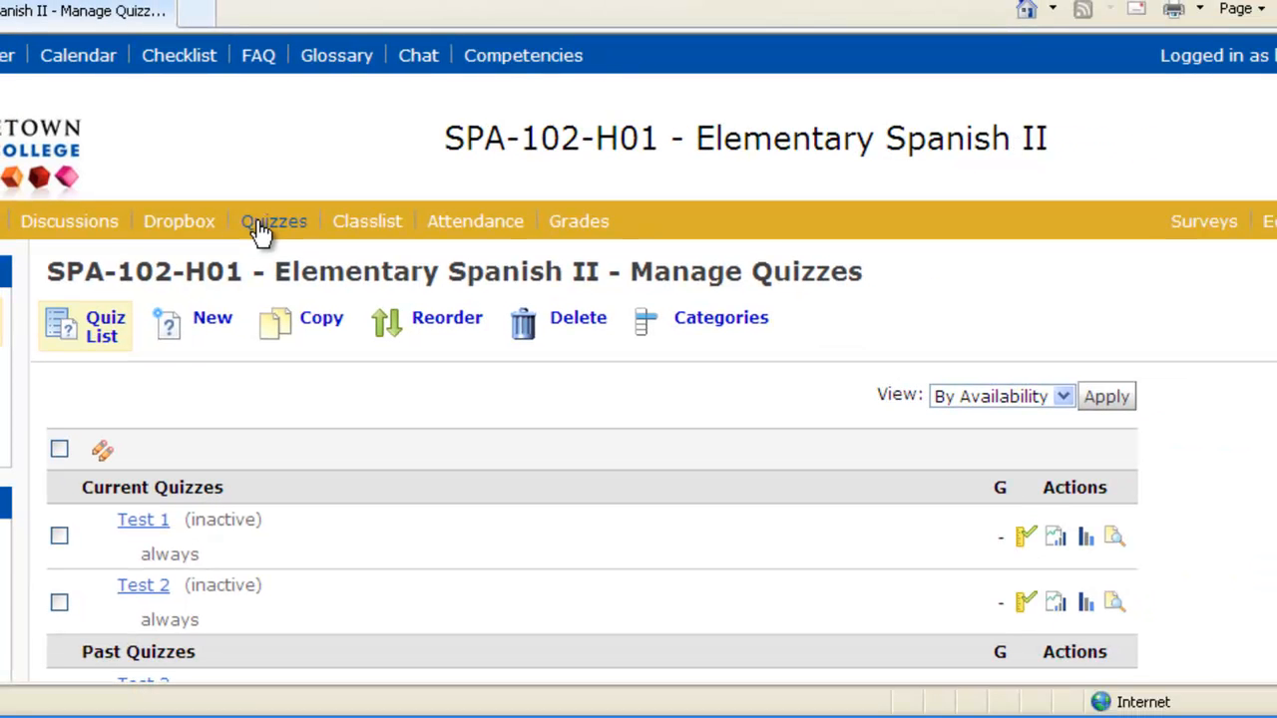
scroll(371, 529, down, 2)
scroll(372, 525, down, 2)
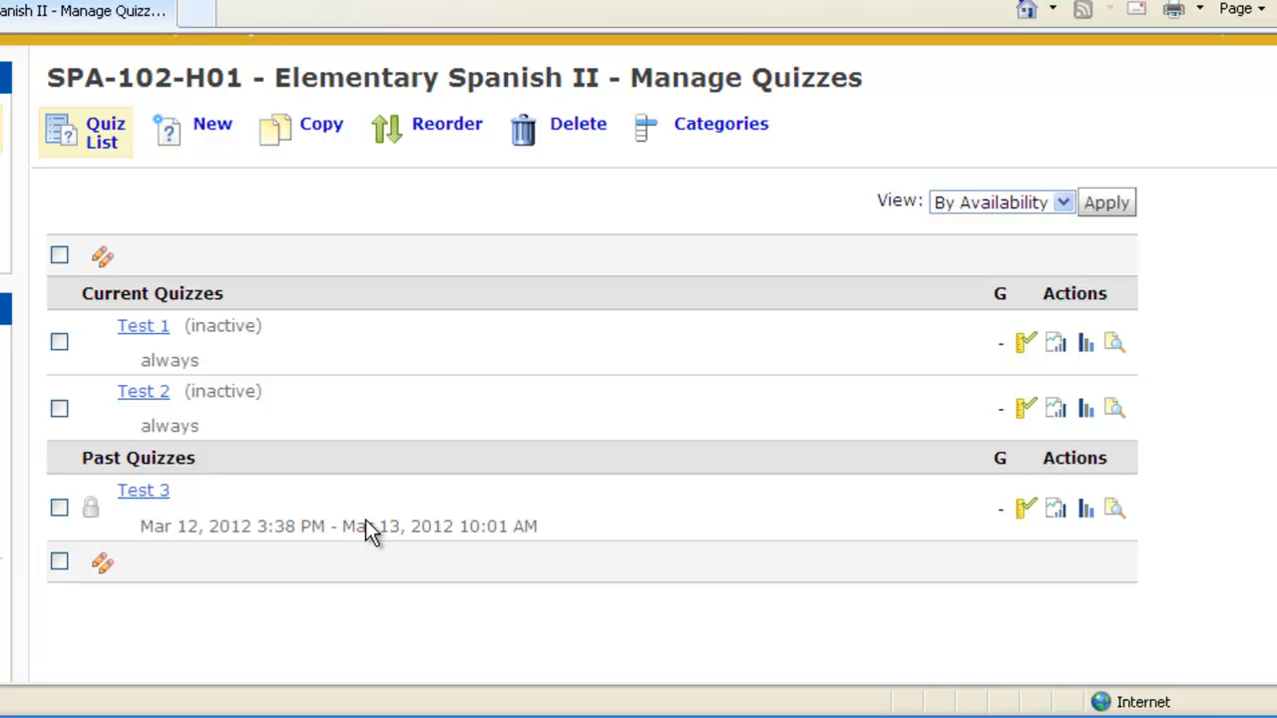
click(212, 133)
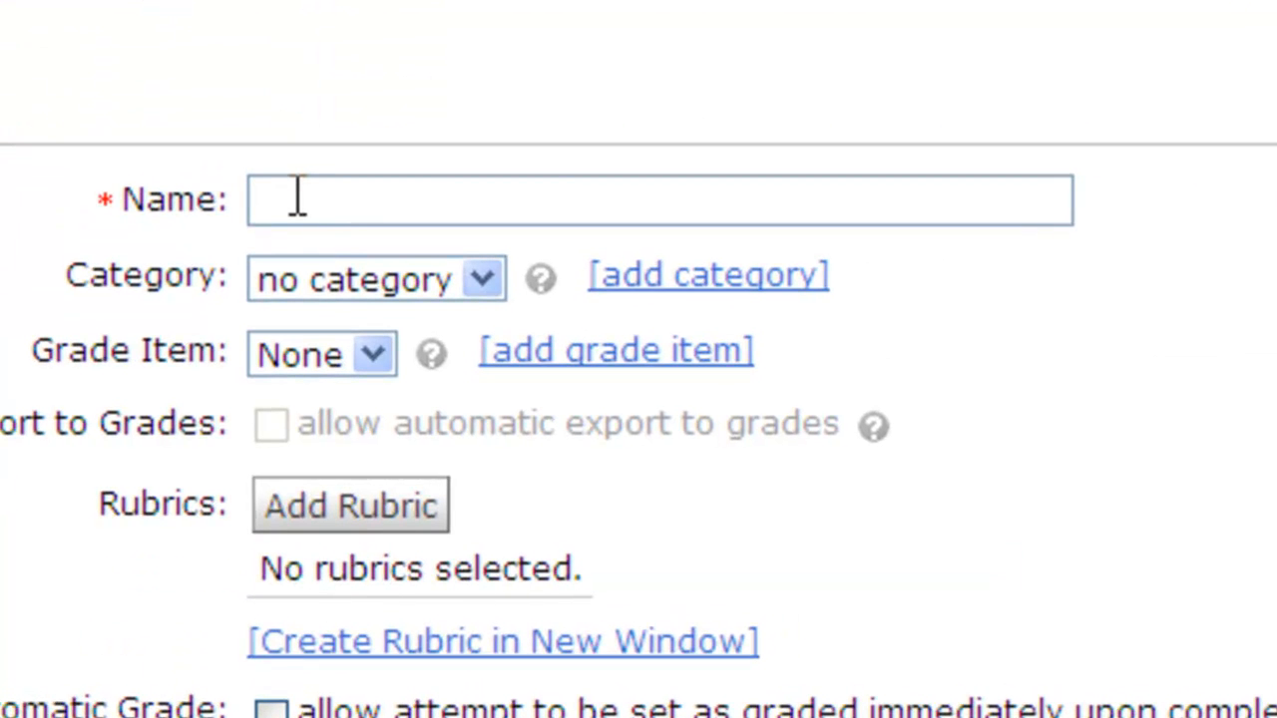
- Name the quiz 'Test 4', leave the category empty, and add a new grade item
click(298, 199)
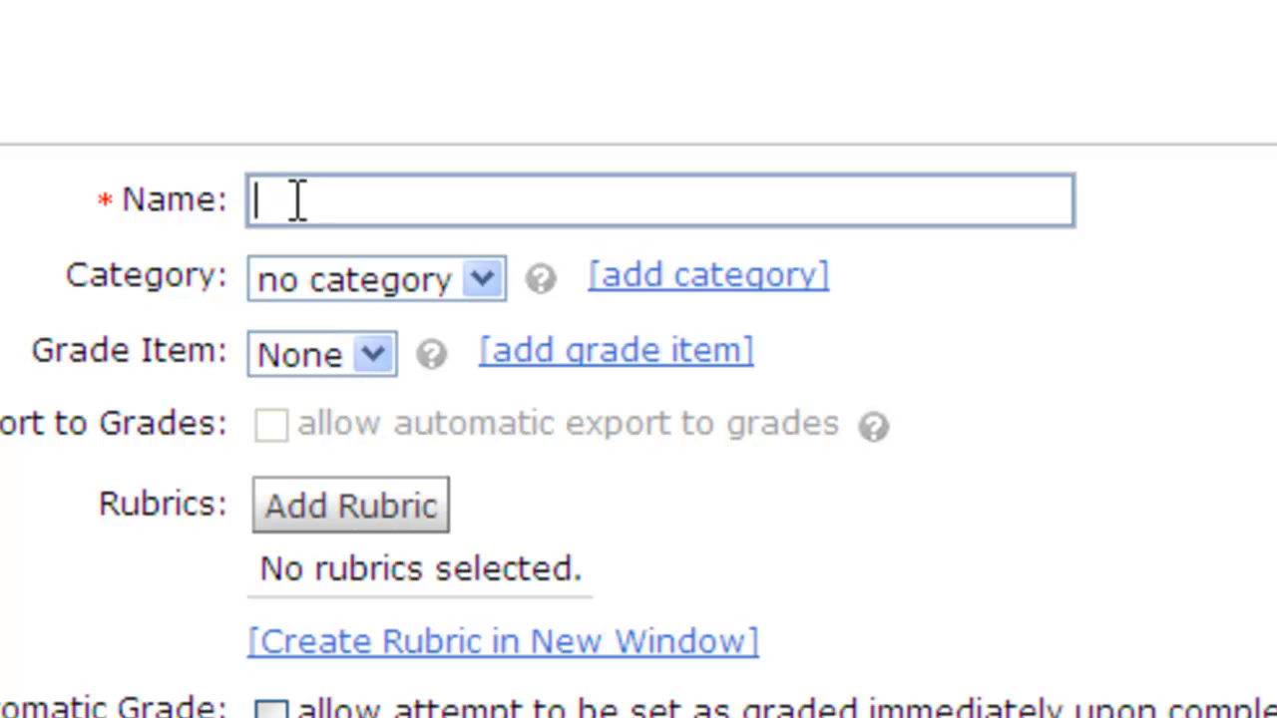
text(Test 4)
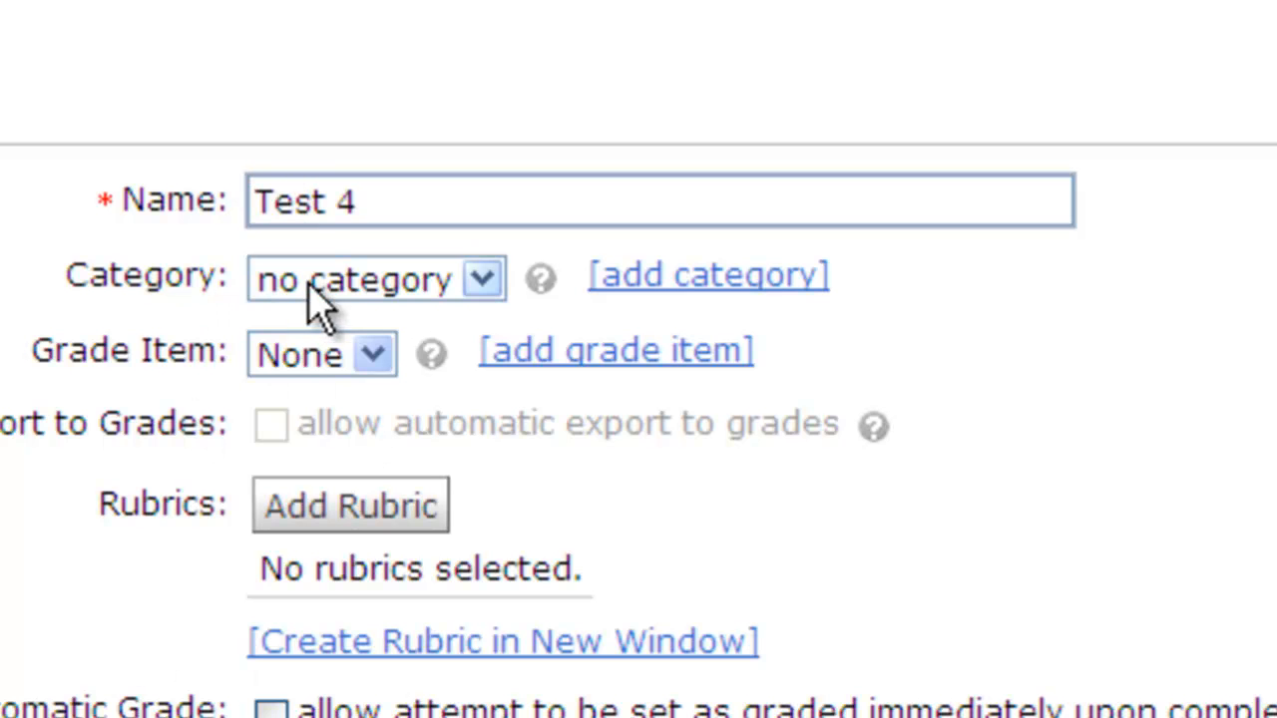
click(402, 289)
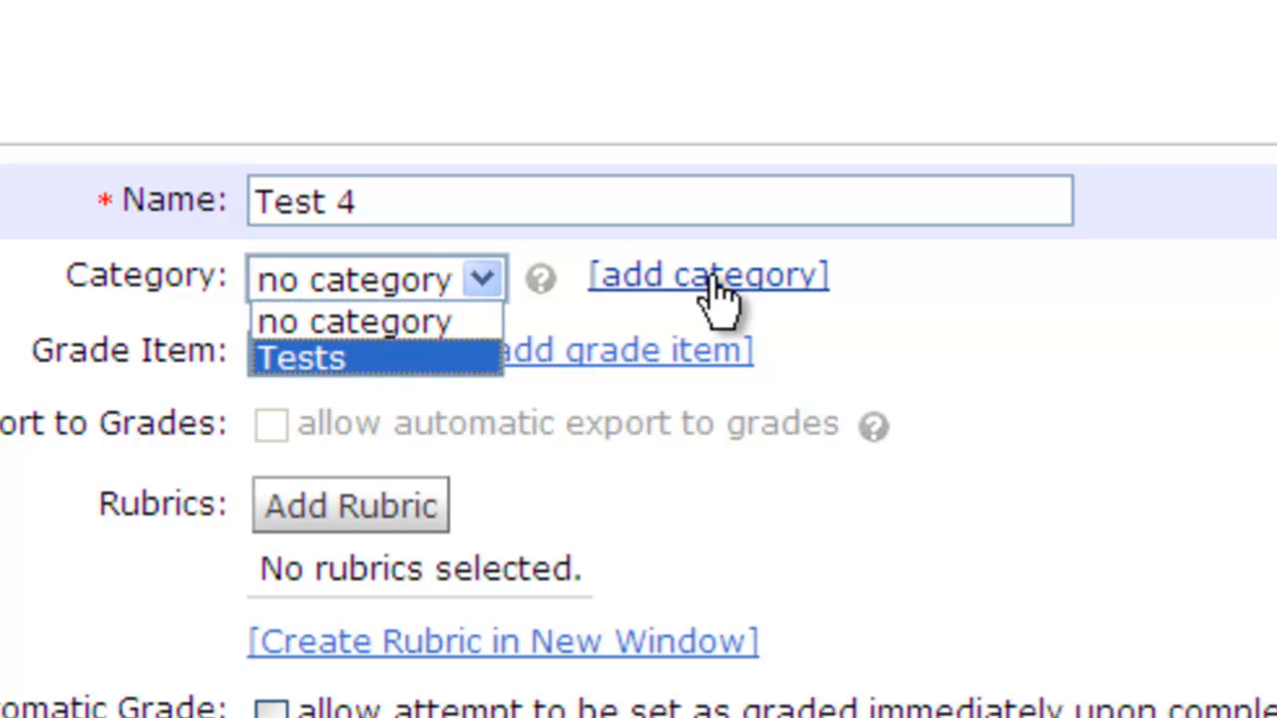
click(886, 283)
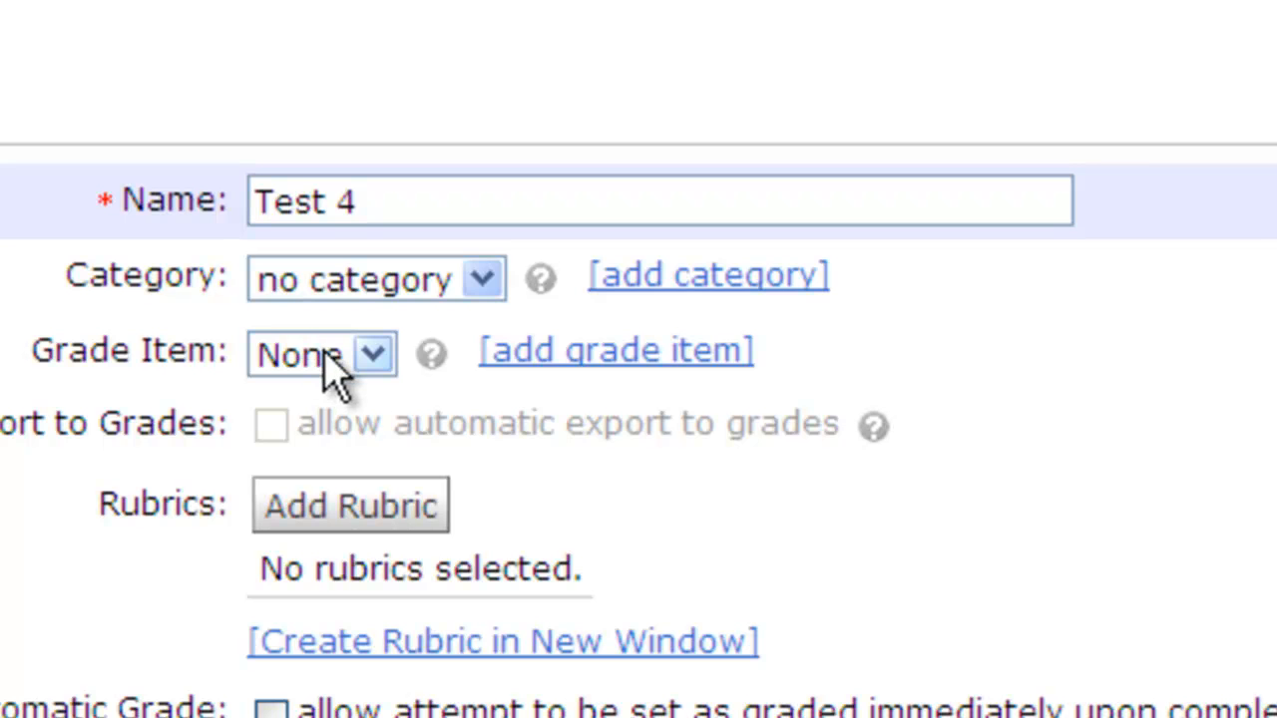
click(369, 356)
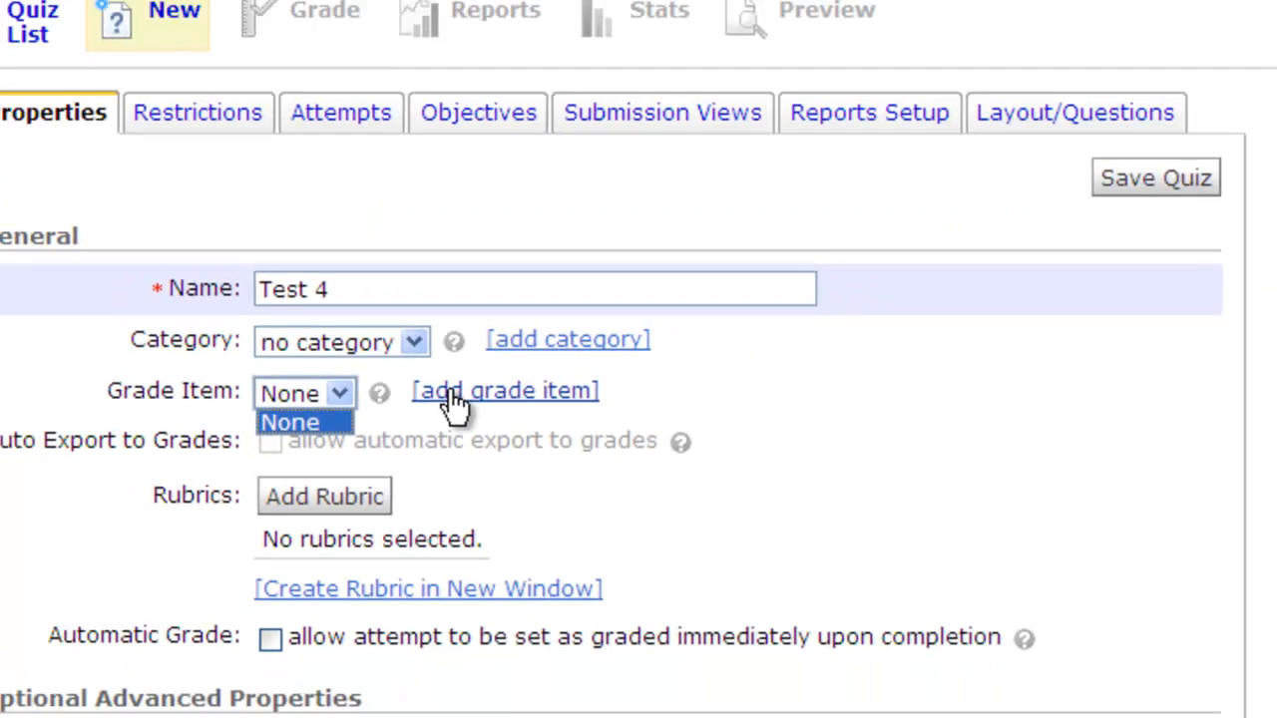
click(536, 351)
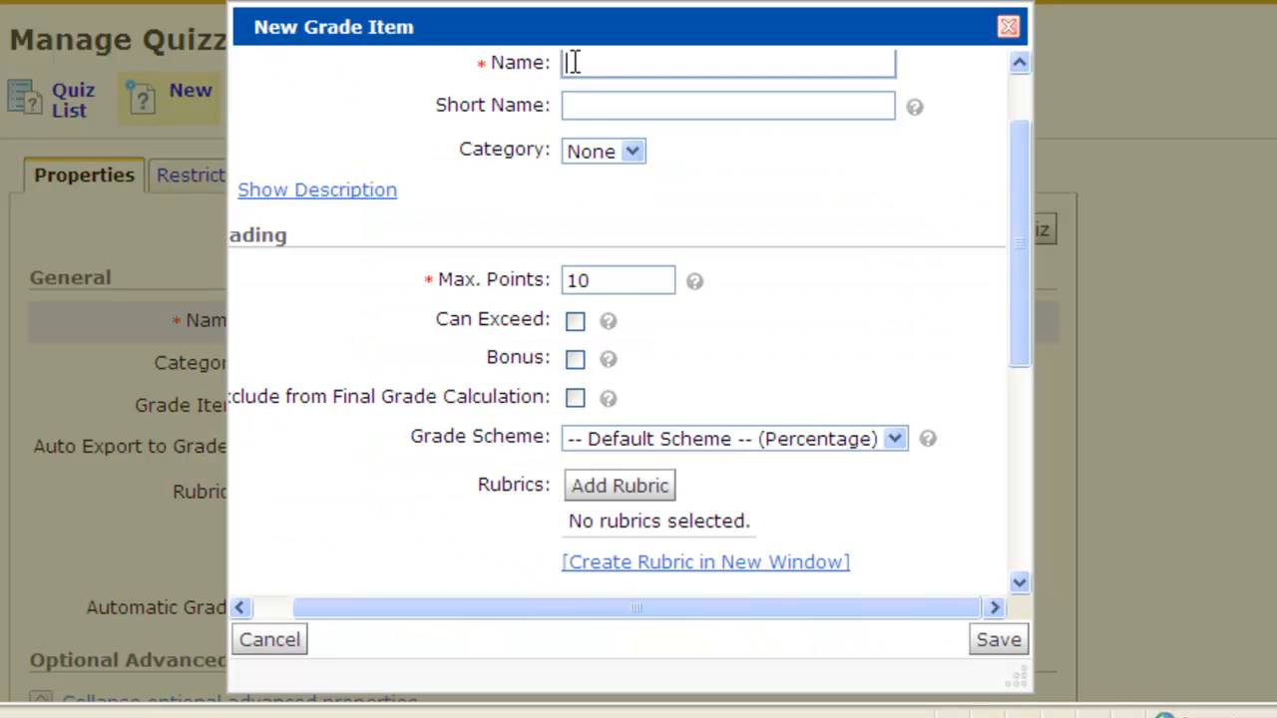
- Create a grade item named 'Test 4' worth 100 points
text(Test 4)
click(630, 281)
text(100)
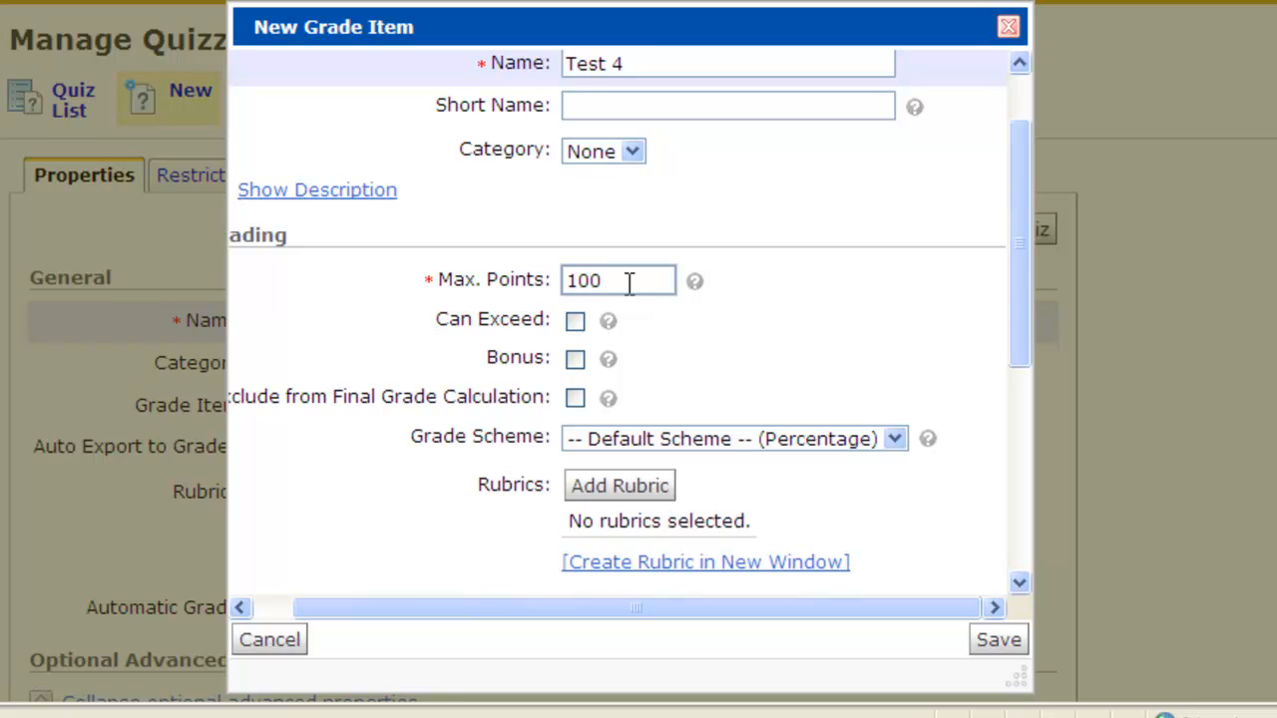
click(1003, 647)
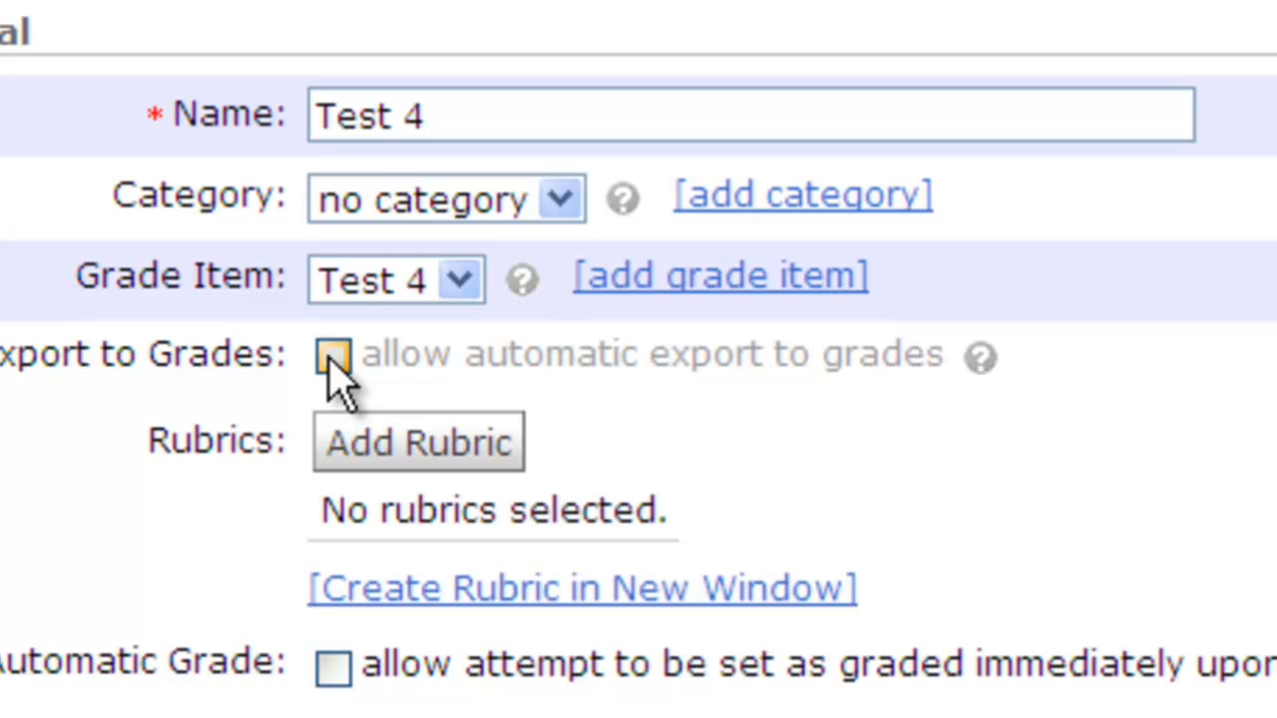
- Enable automatic grade export and automatic grading, then save the quiz
click(333, 356)
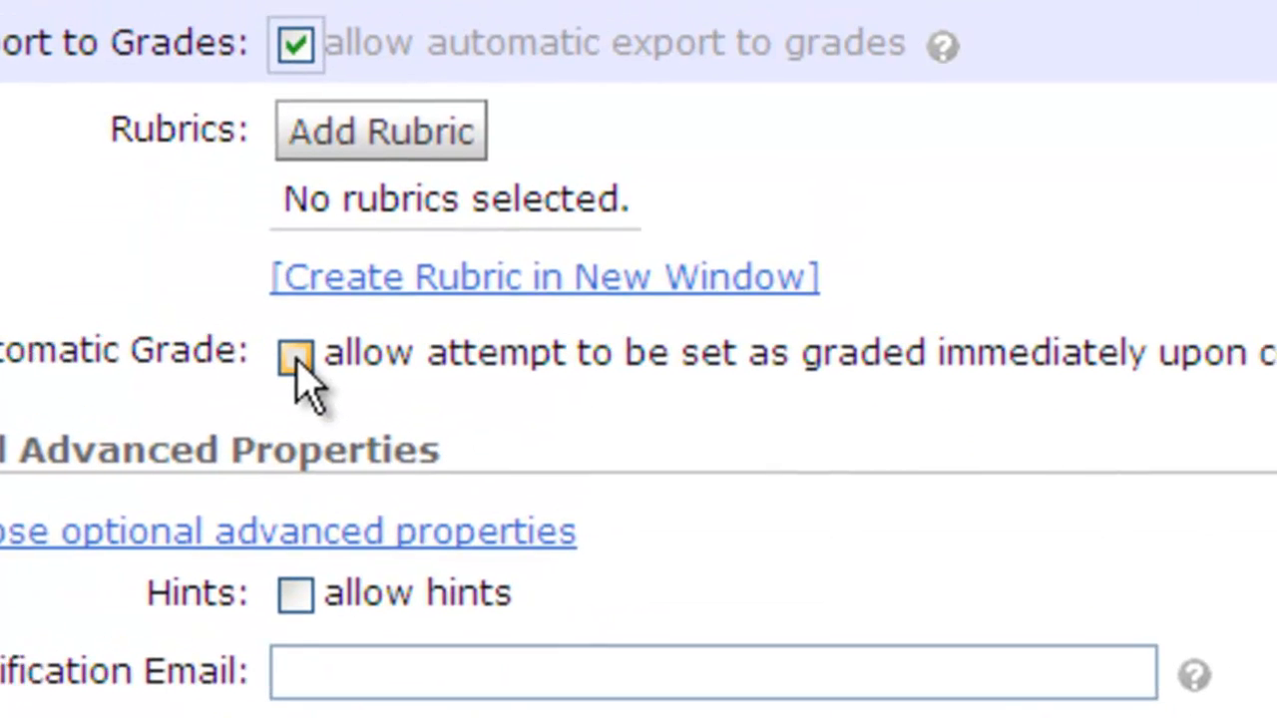
click(332, 350)
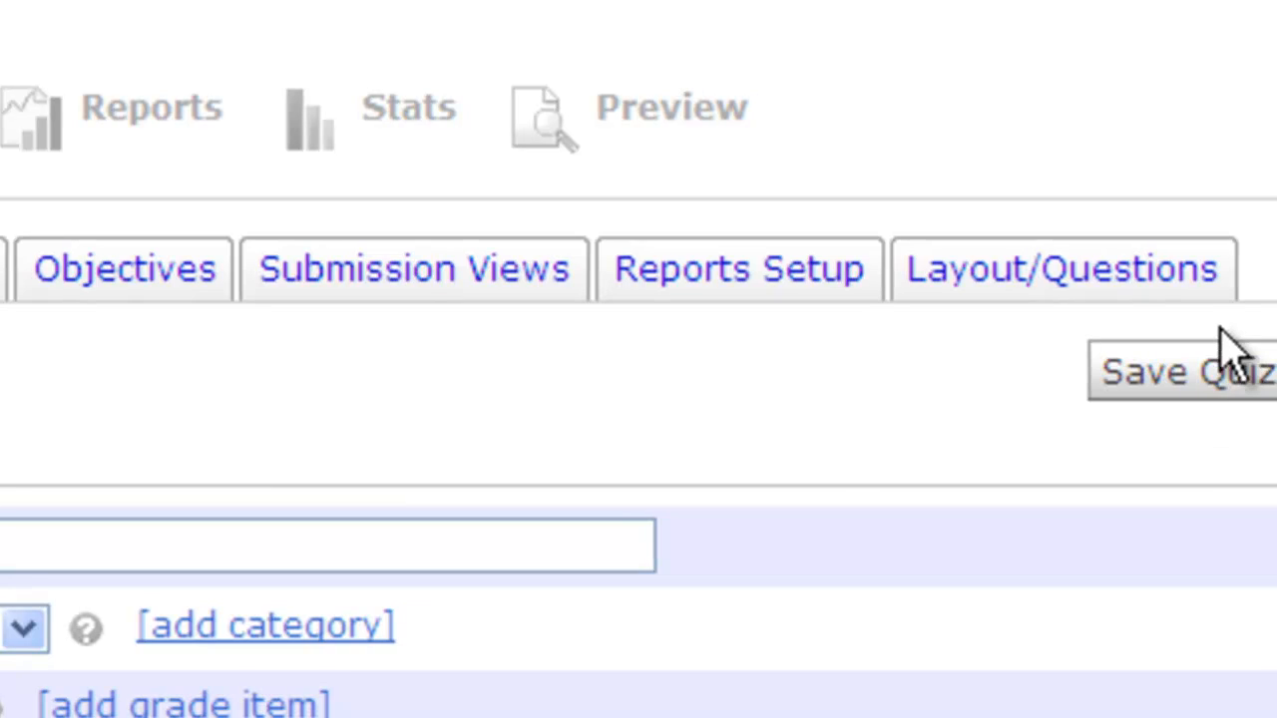
click(1237, 371)
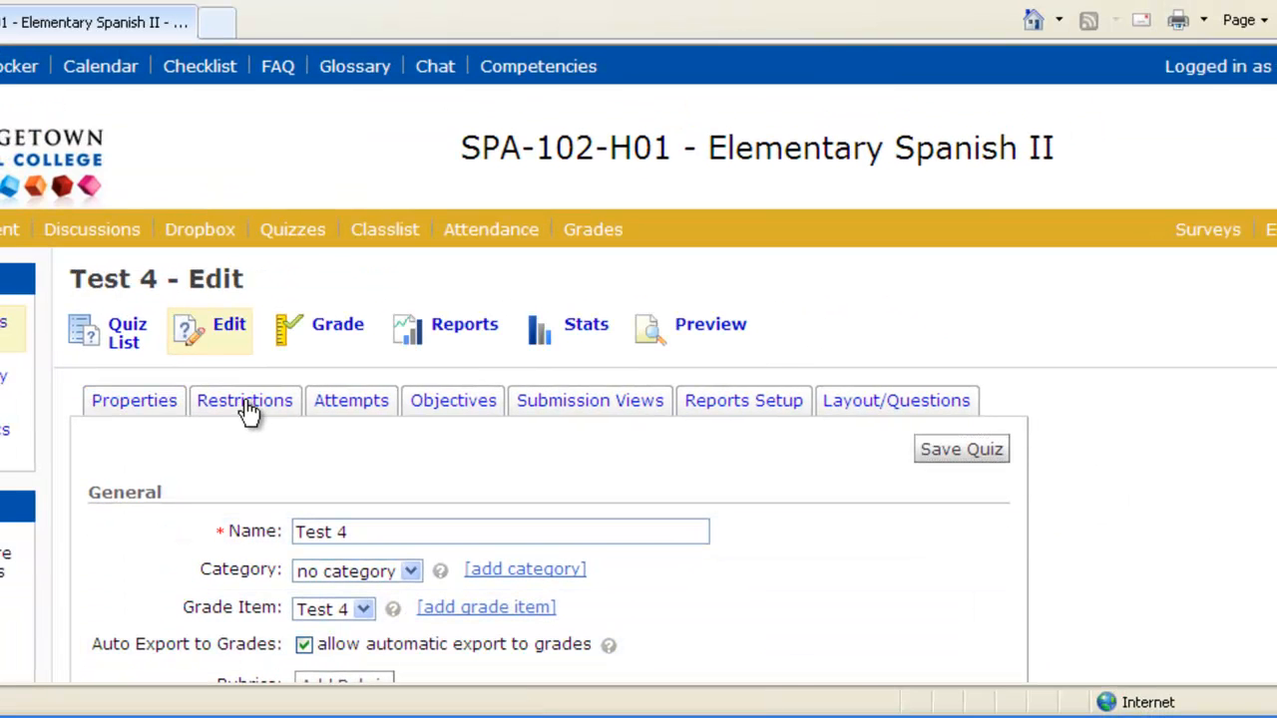
- Set Test 4 to Active with a 3/13/2012 start date and a 3/20/2012 end date
click(250, 409)
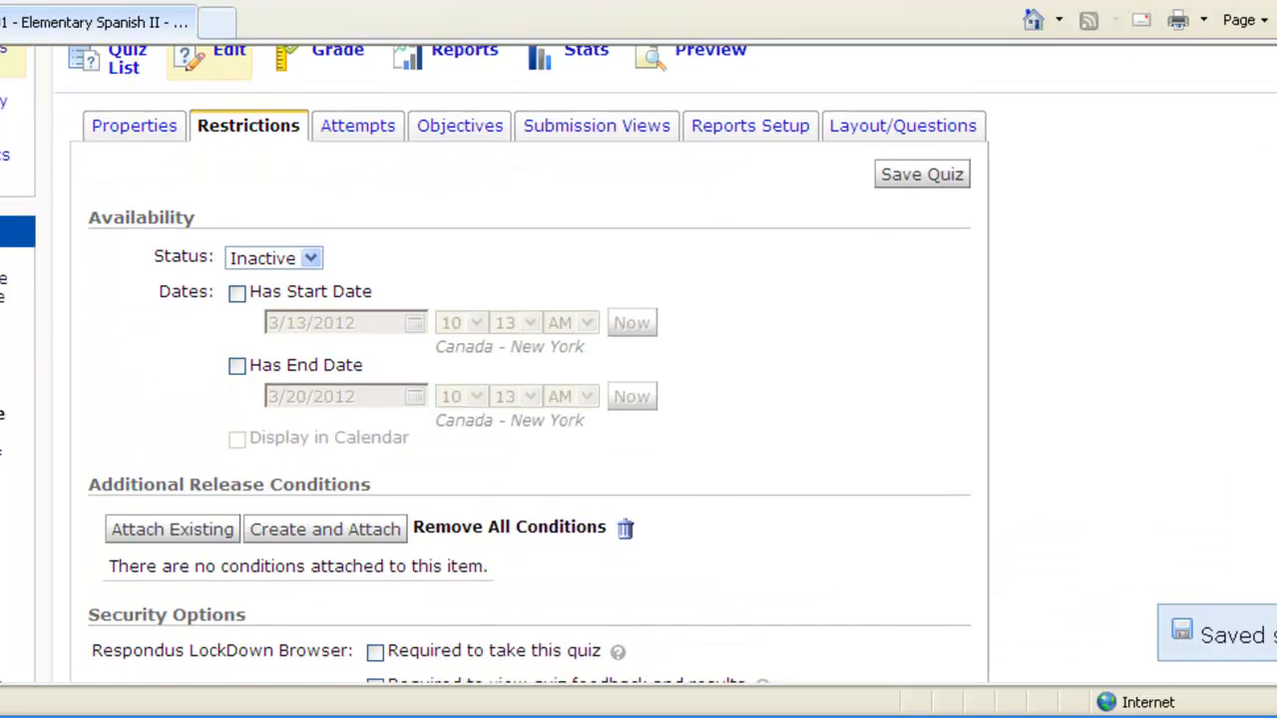
scroll(638, 400, down, 3)
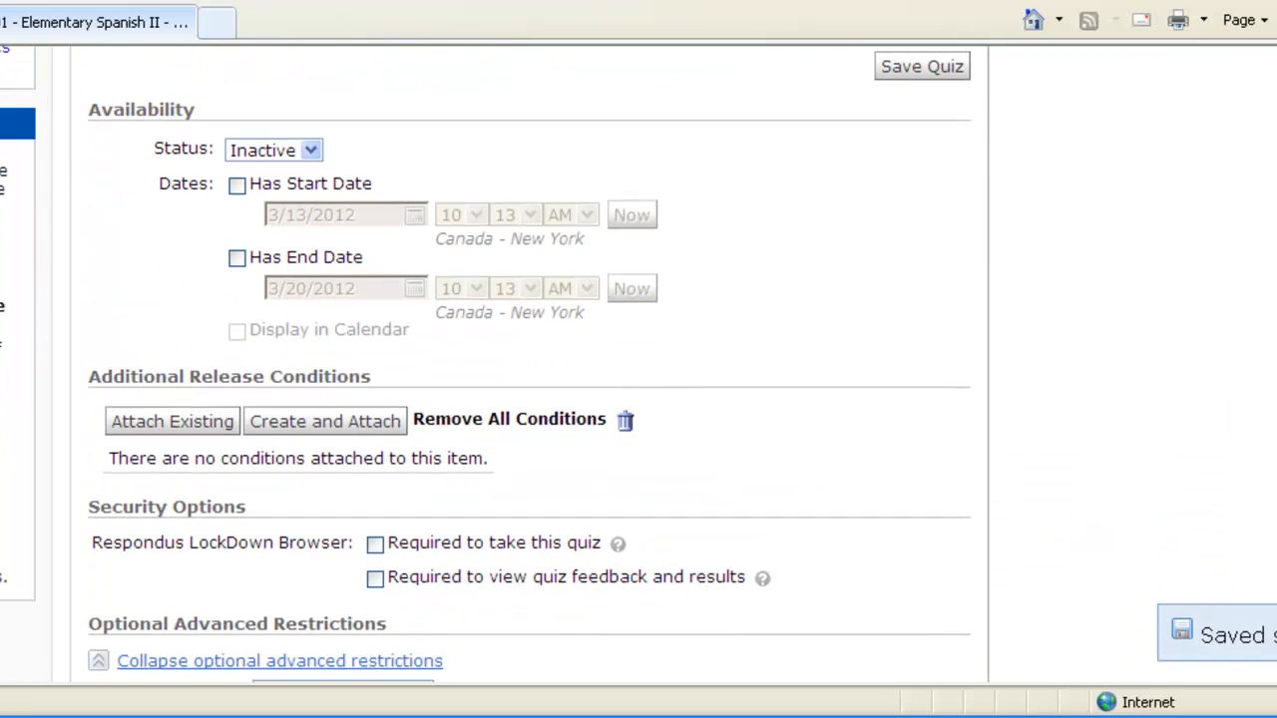
click(281, 153)
click(278, 173)
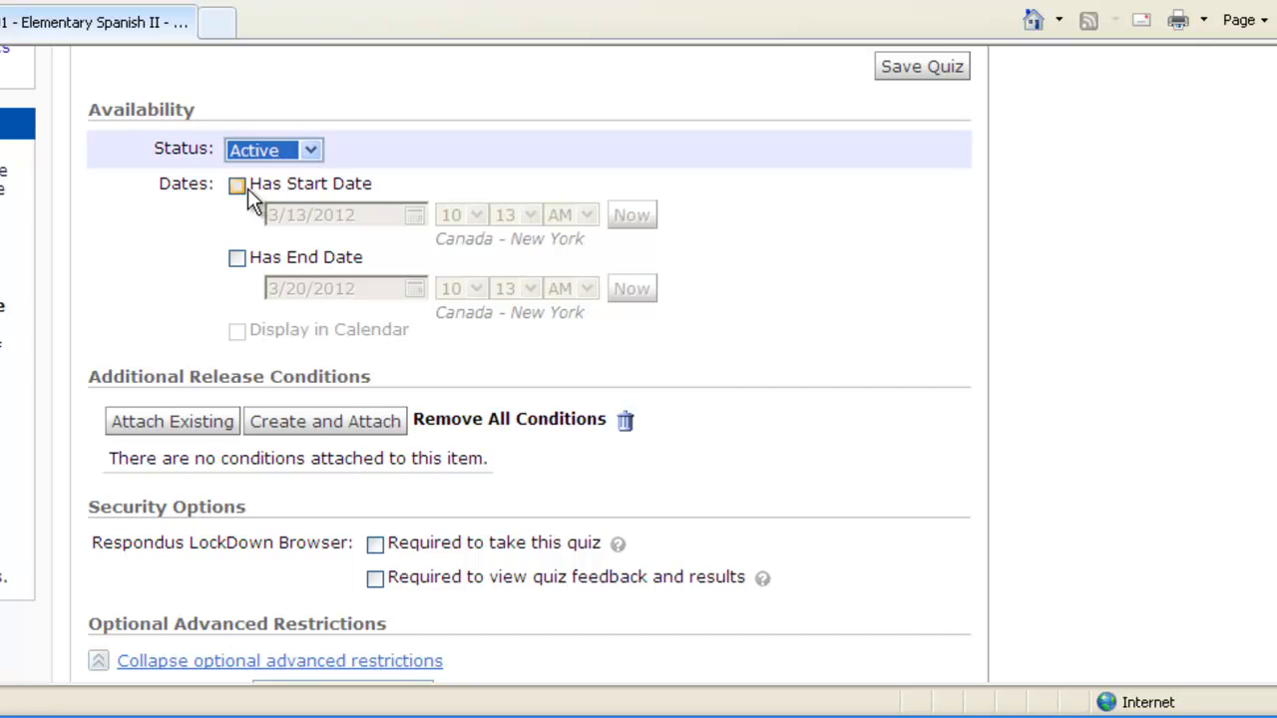
click(248, 187)
click(244, 254)
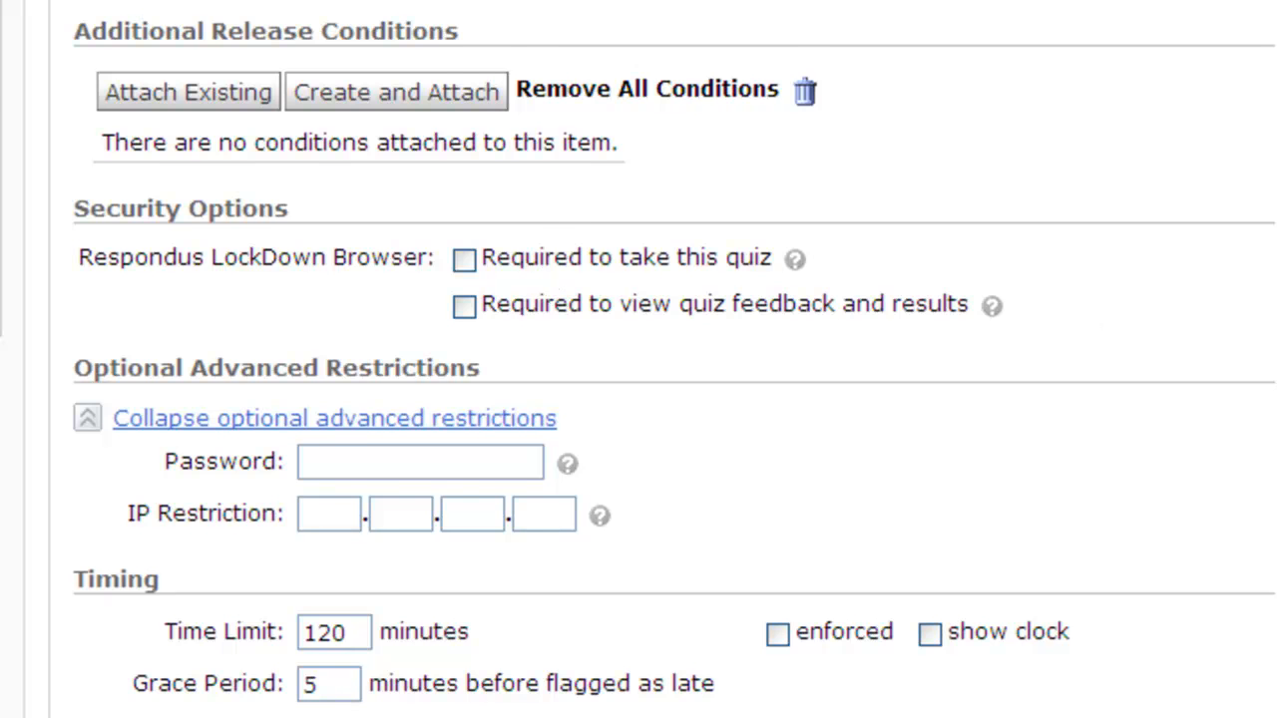
- Give the quiz a password and enforce the 60-minute time limit with a grace period of 1
scroll(418, 229, down, 3)
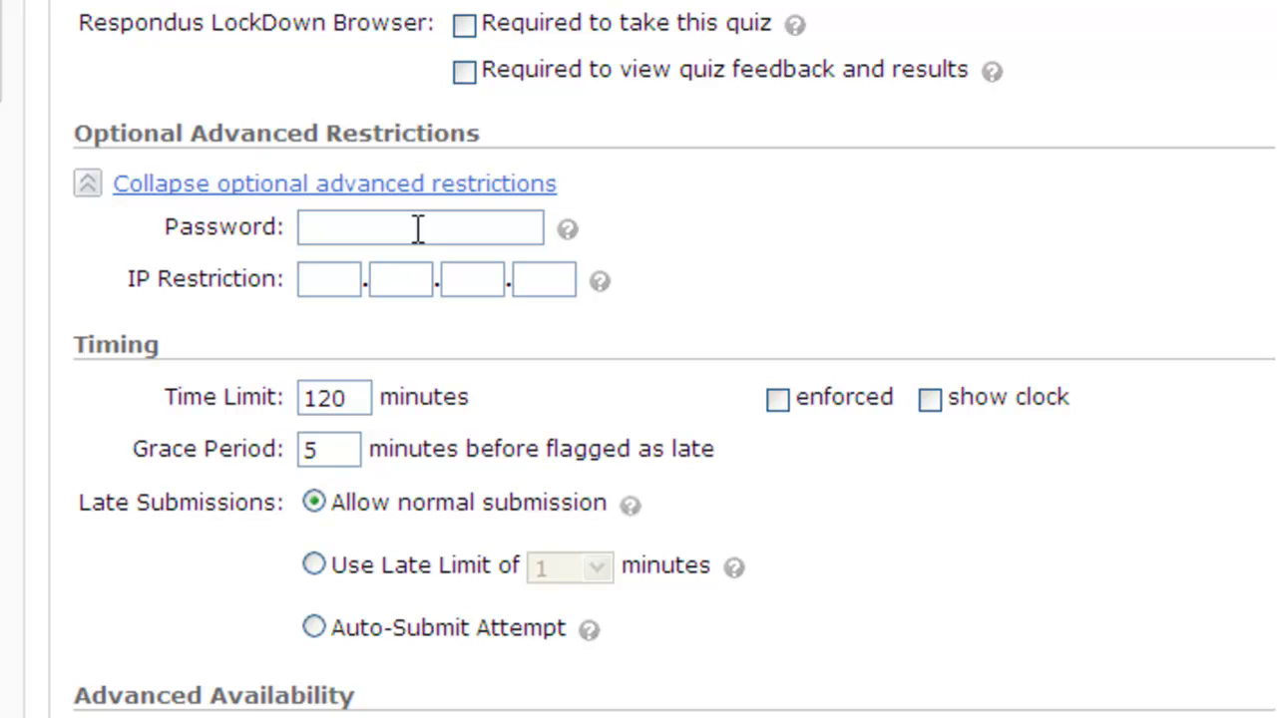
click(410, 229)
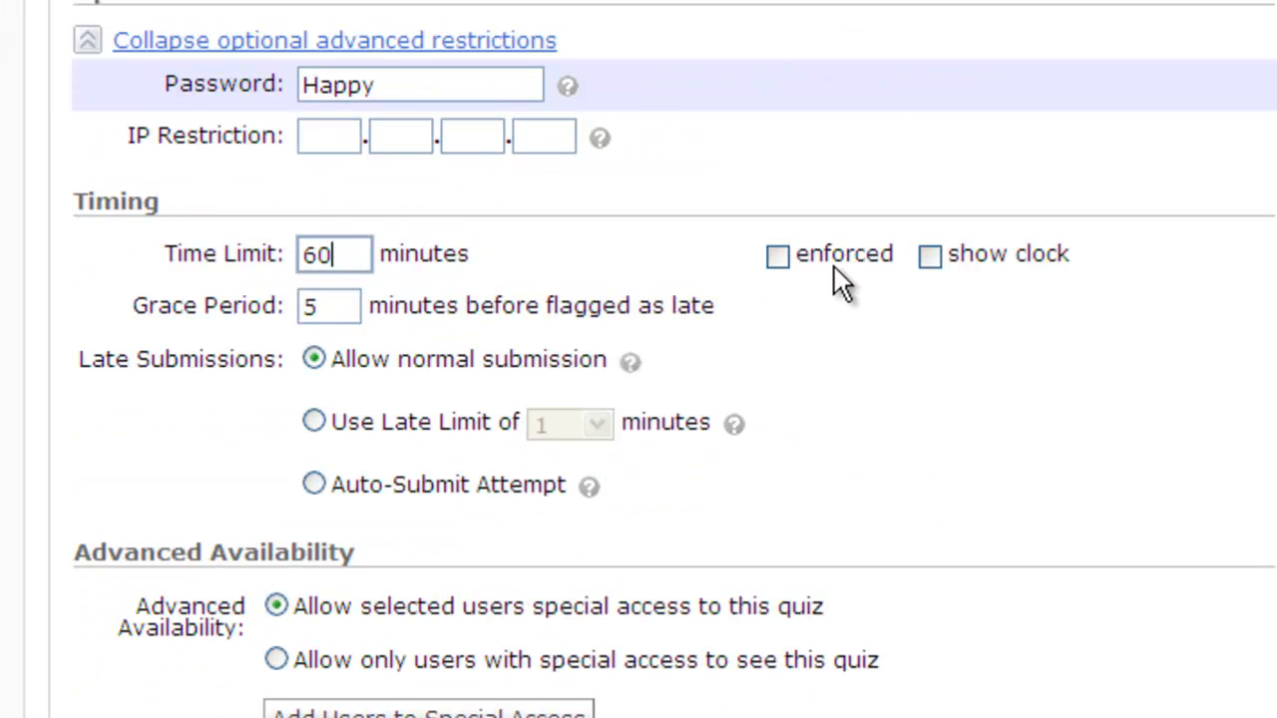
click(776, 258)
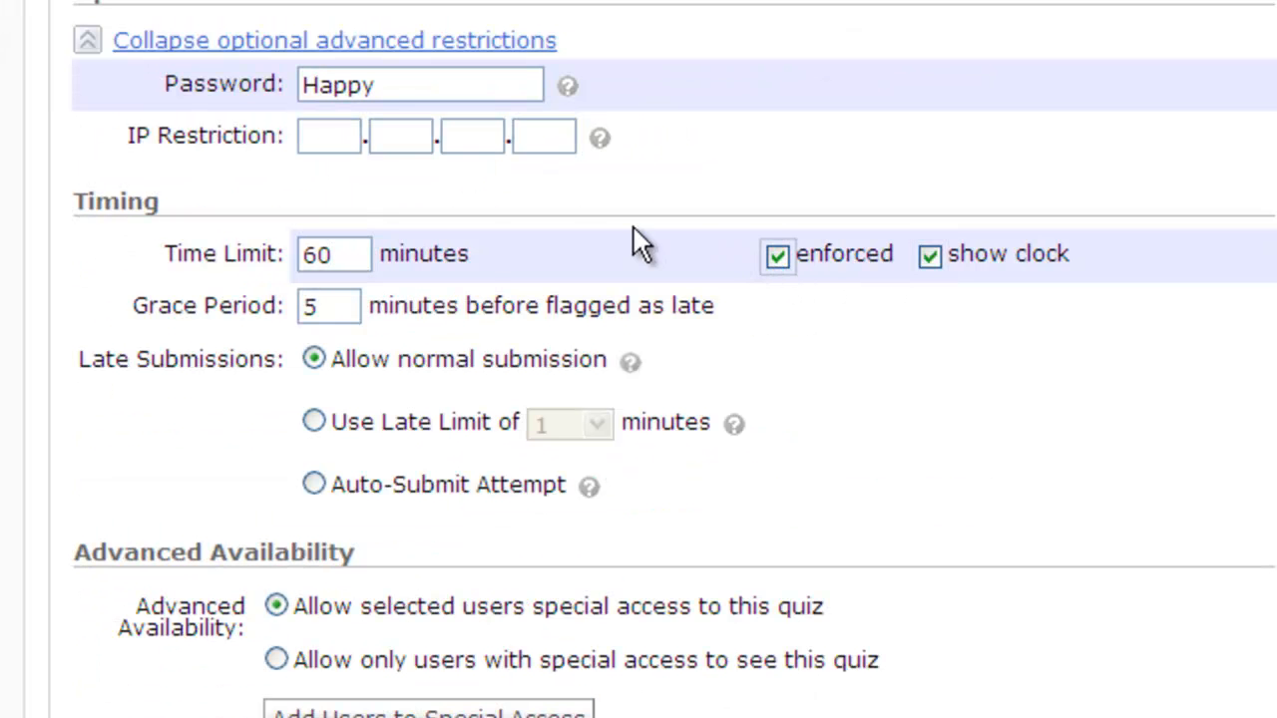
double_click(351, 307)
text(1)
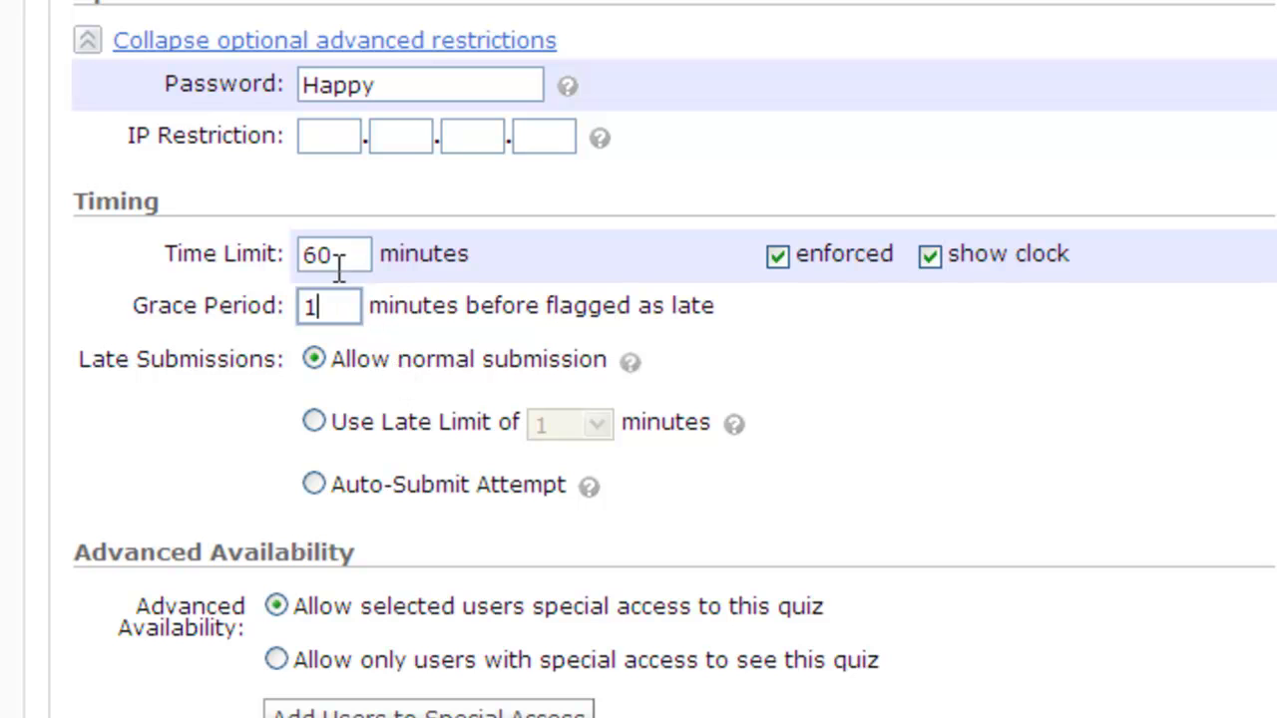
- Make late submissions auto-submit the attempt instead of applying a late limit
click(319, 424)
click(590, 427)
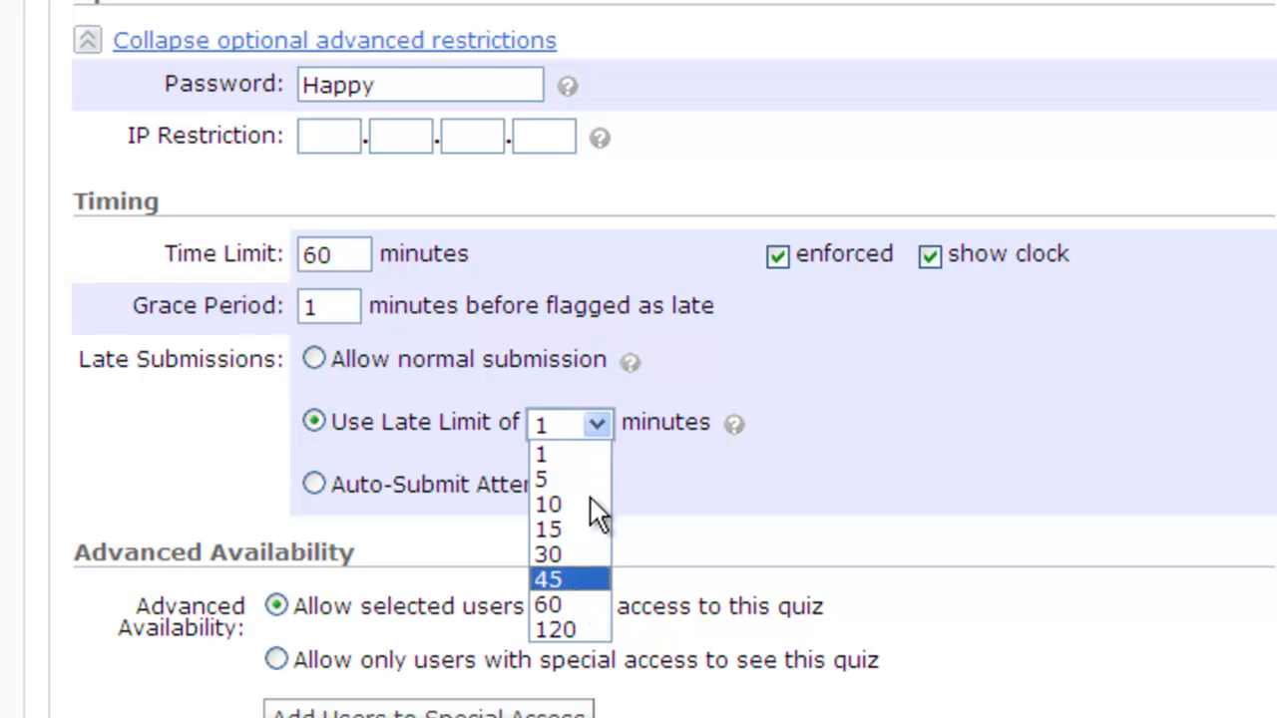
click(581, 385)
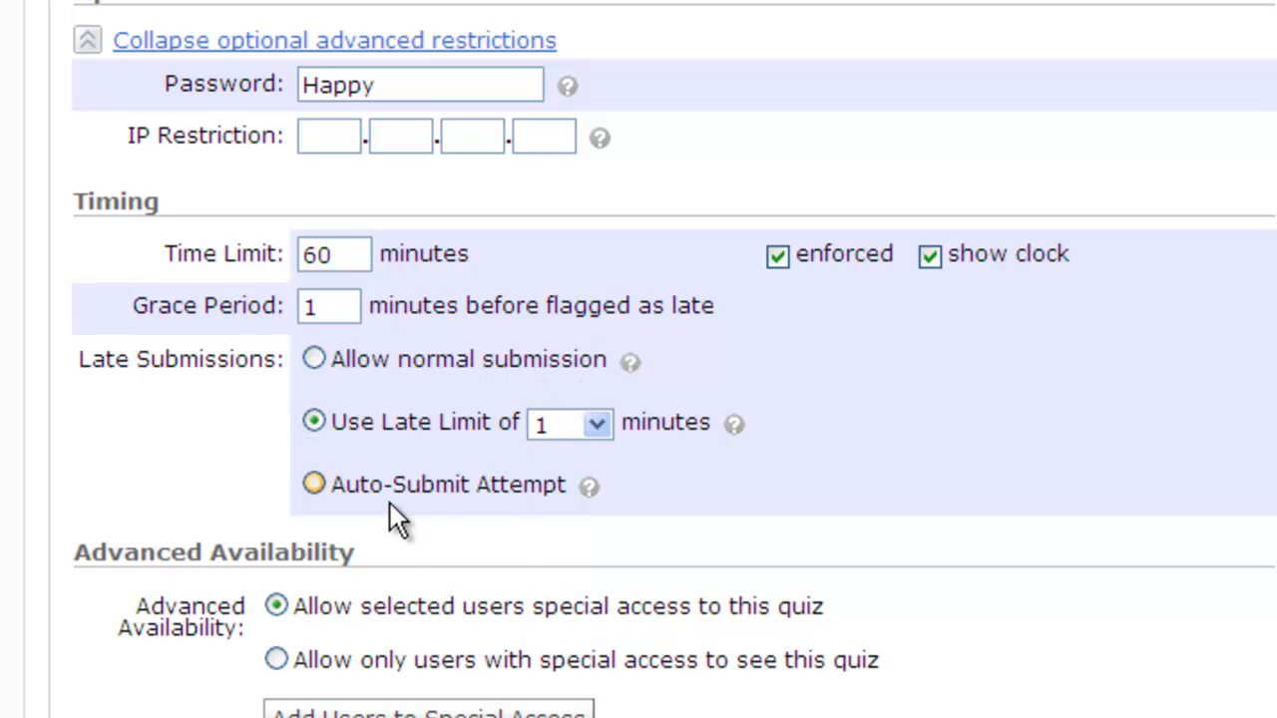
click(317, 483)
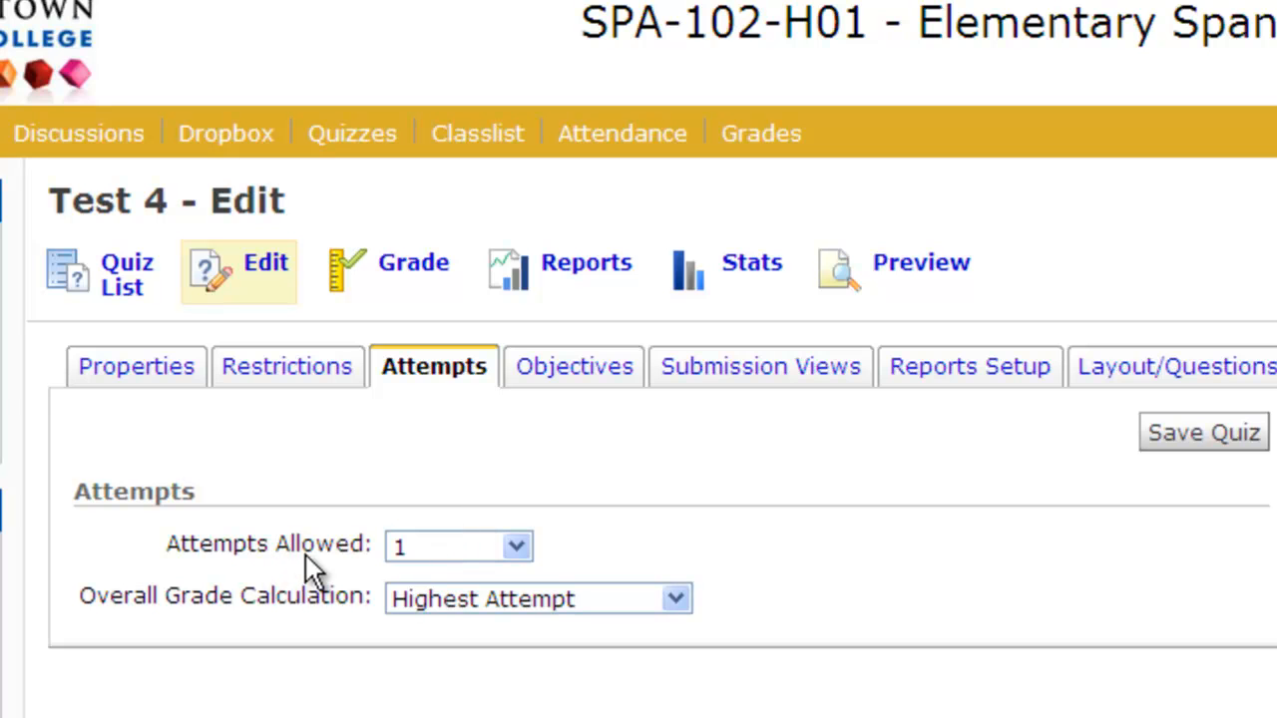
- Set Attempts Allowed back to 1 after trying Unlimited, and view the Submission Views settings
click(434, 547)
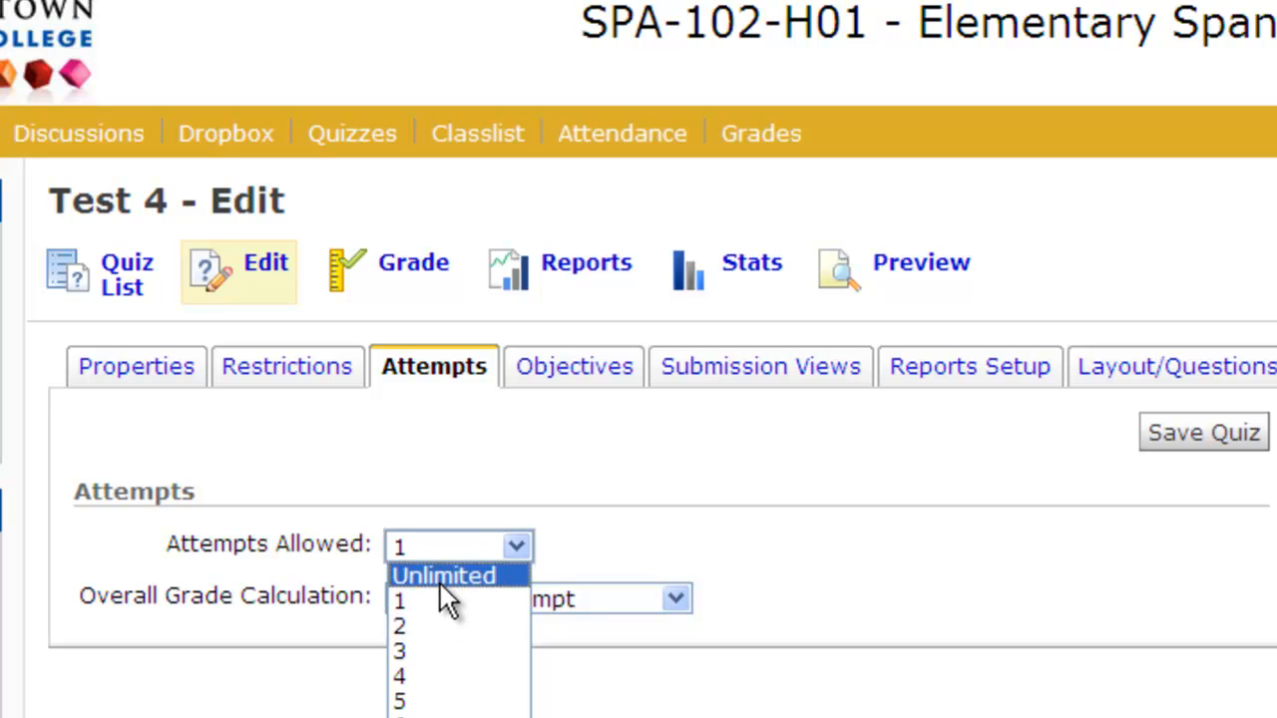
click(439, 576)
click(439, 550)
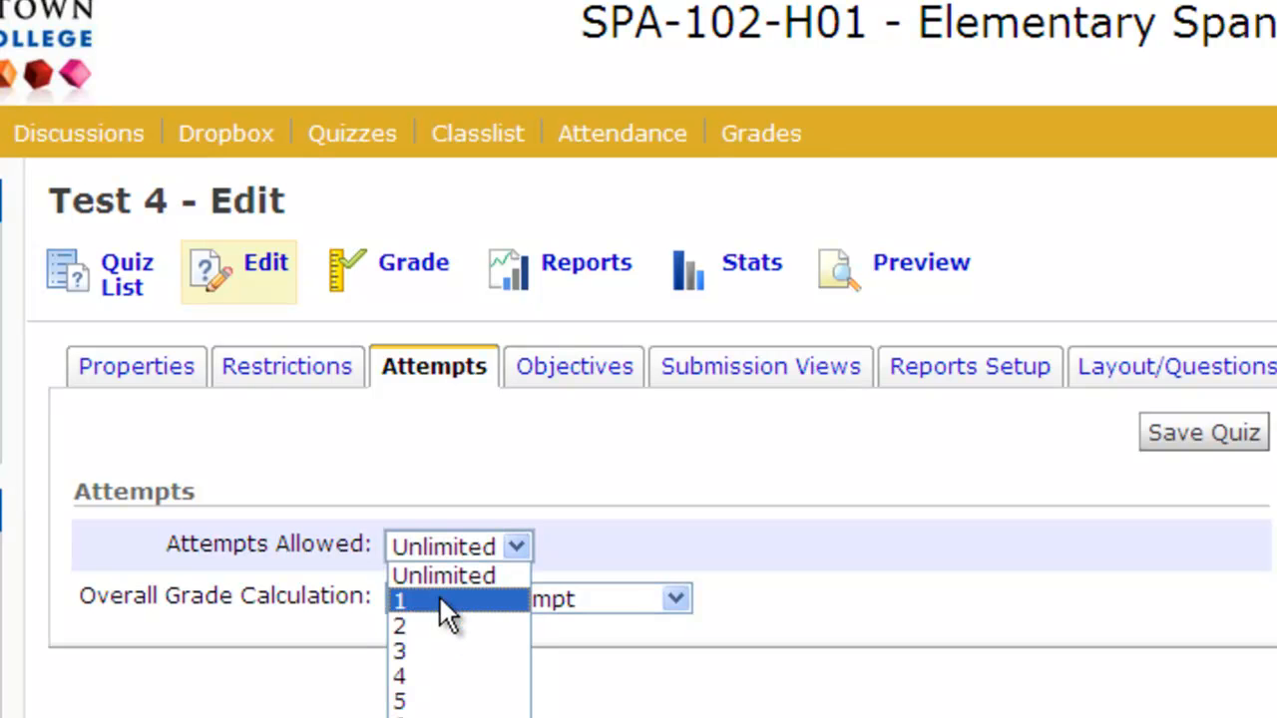
click(439, 598)
click(758, 367)
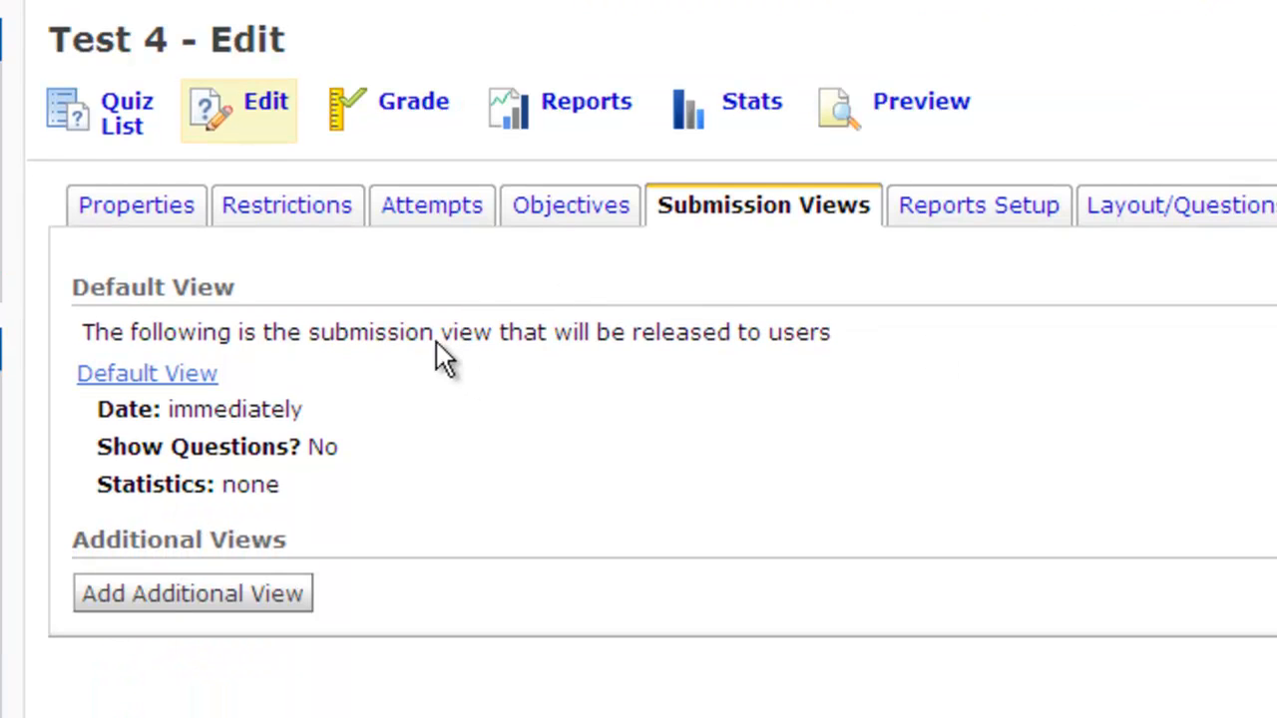
- Set the default view to show questions answered incorrectly along with their answers
click(184, 373)
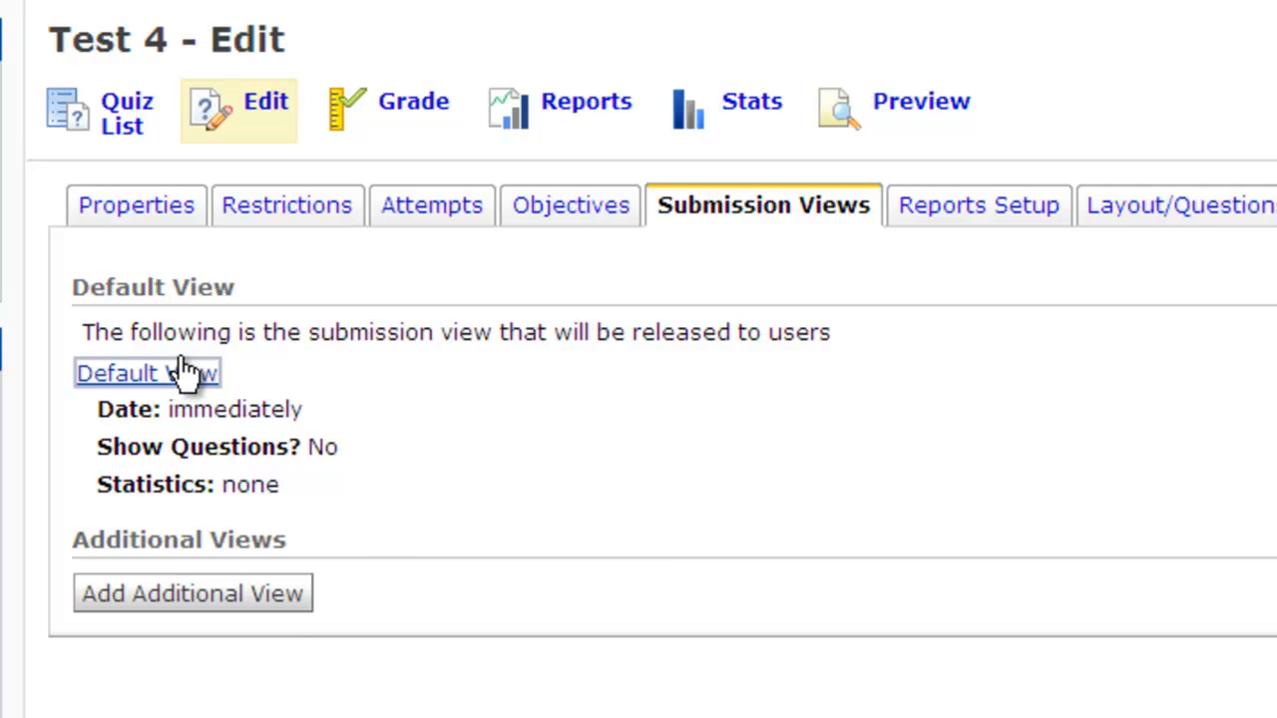
click(291, 253)
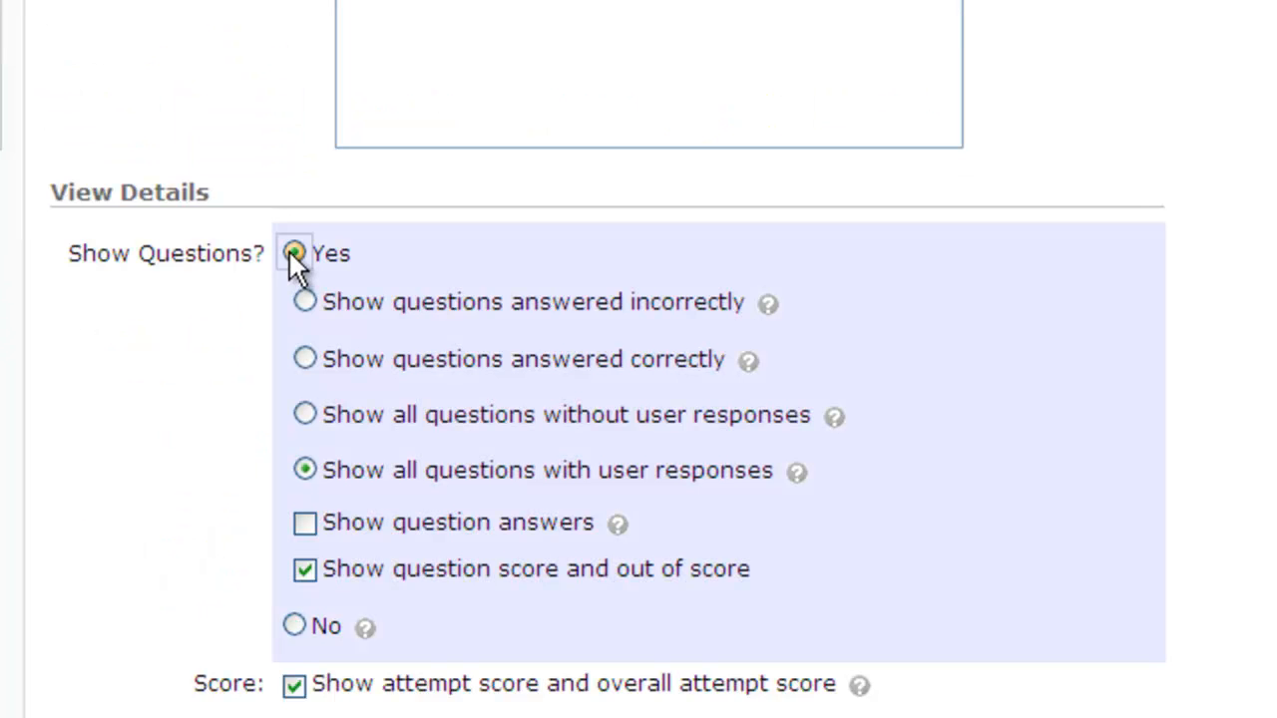
click(305, 301)
click(338, 529)
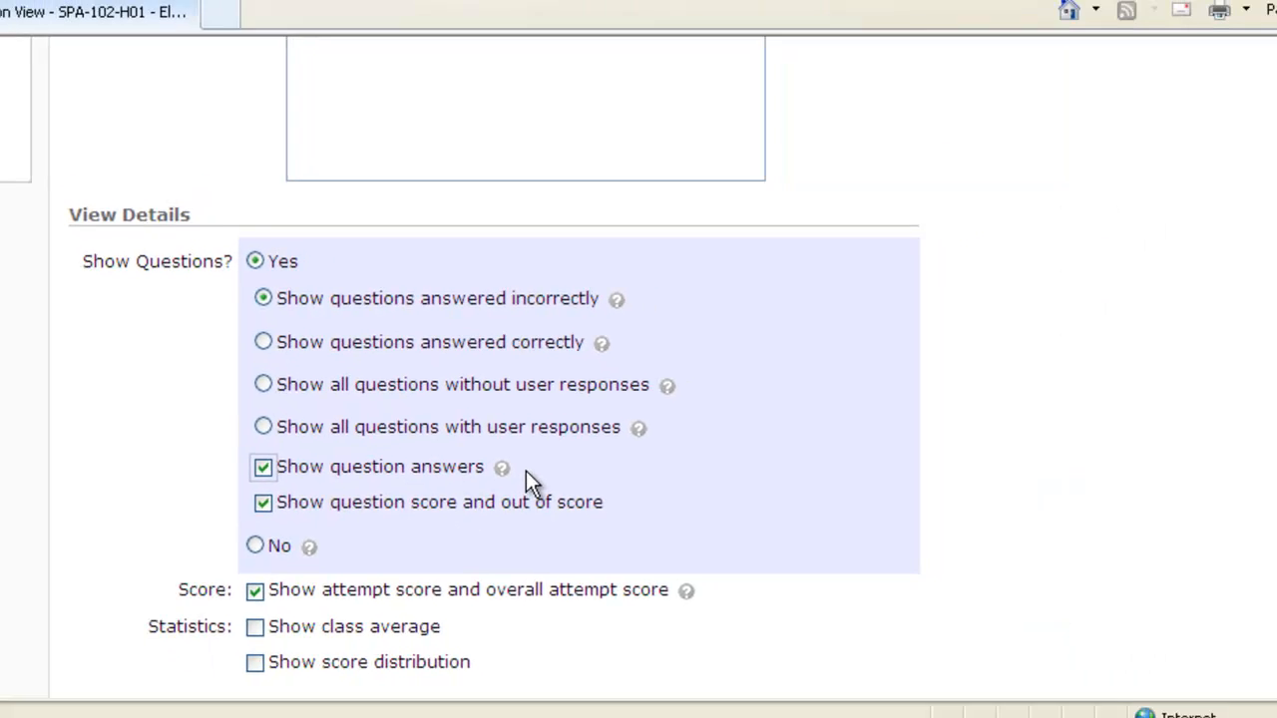
scroll(526, 400, up, 5)
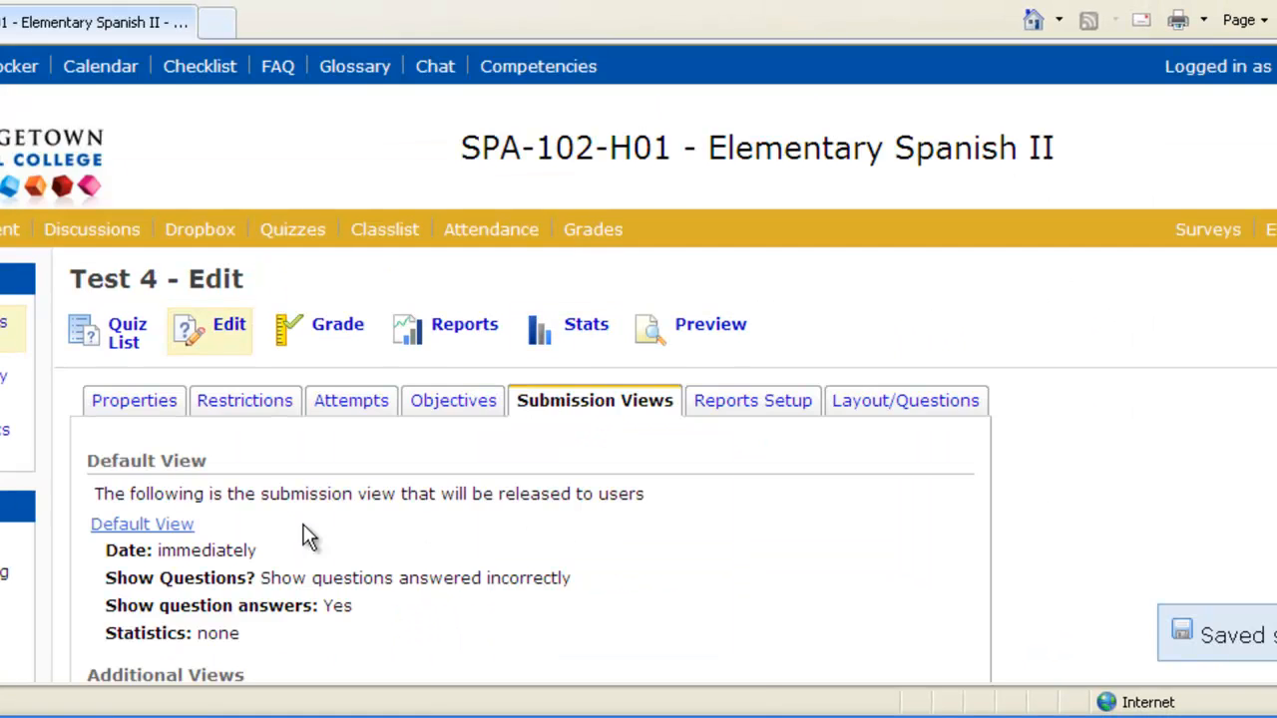
scroll(322, 509, down, 2)
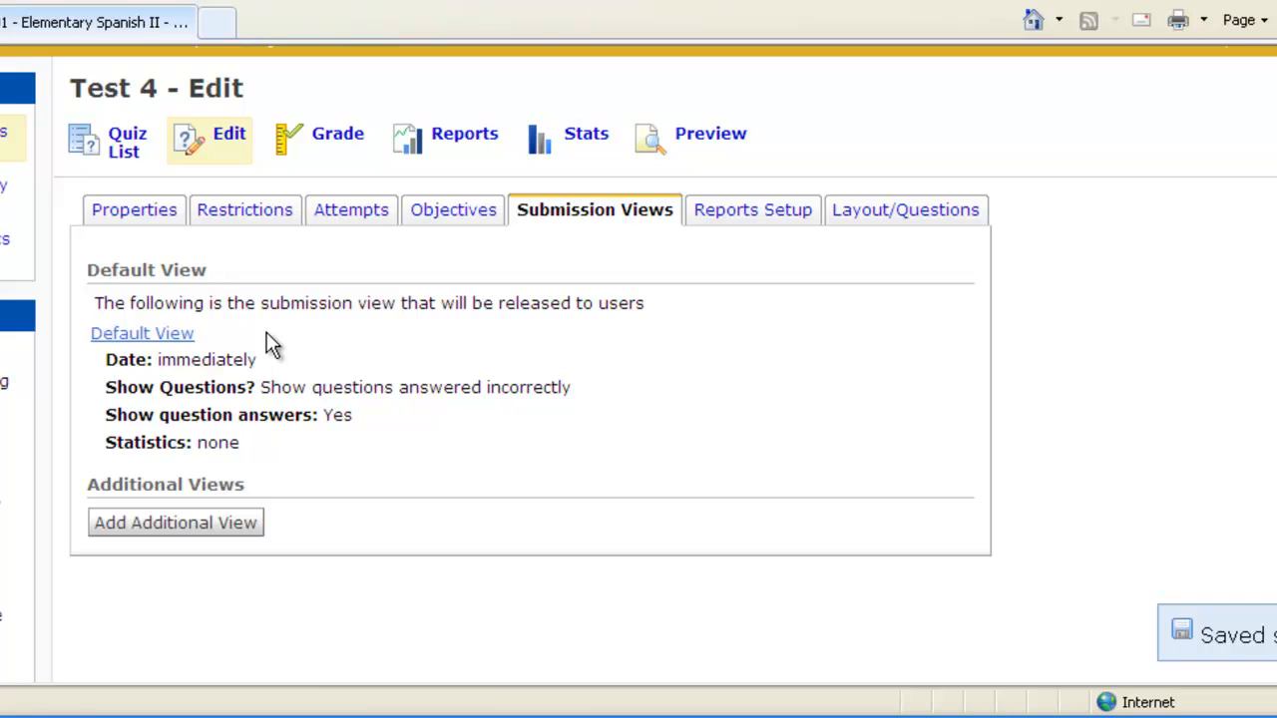
- Save an additional submission view named 'No' with questions hidden, then view Layout/Questions
click(215, 523)
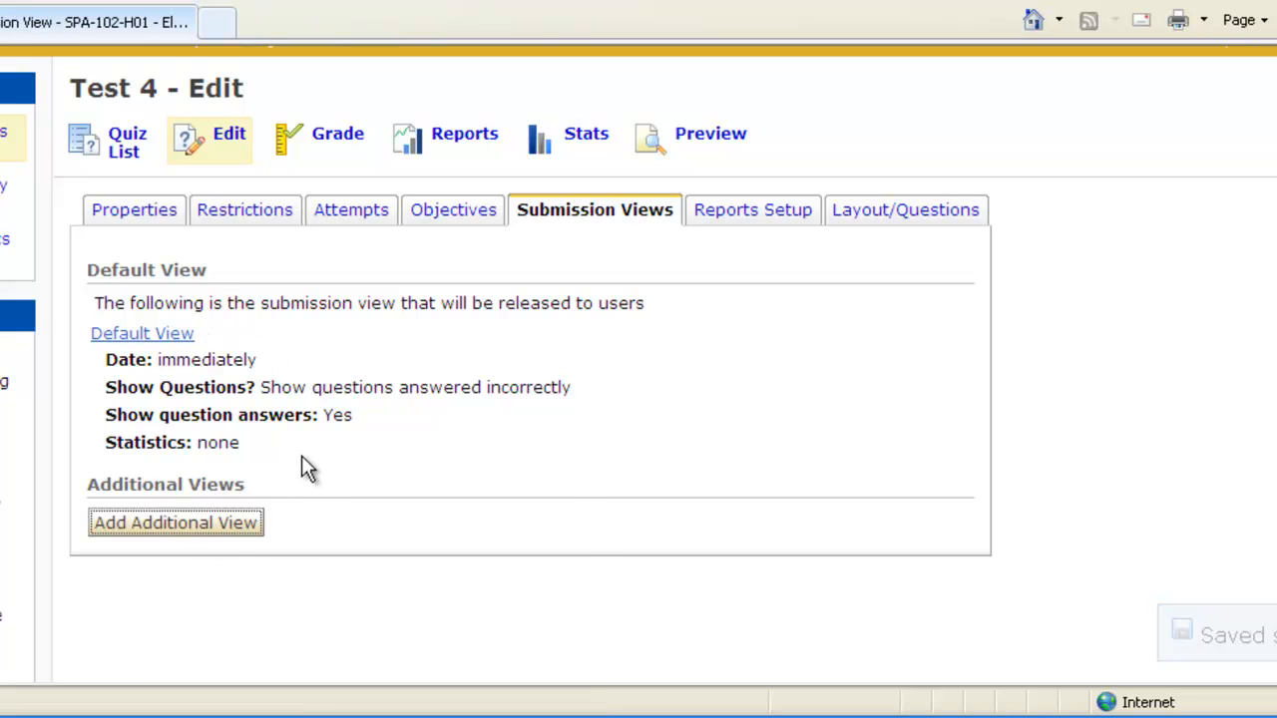
text(No)
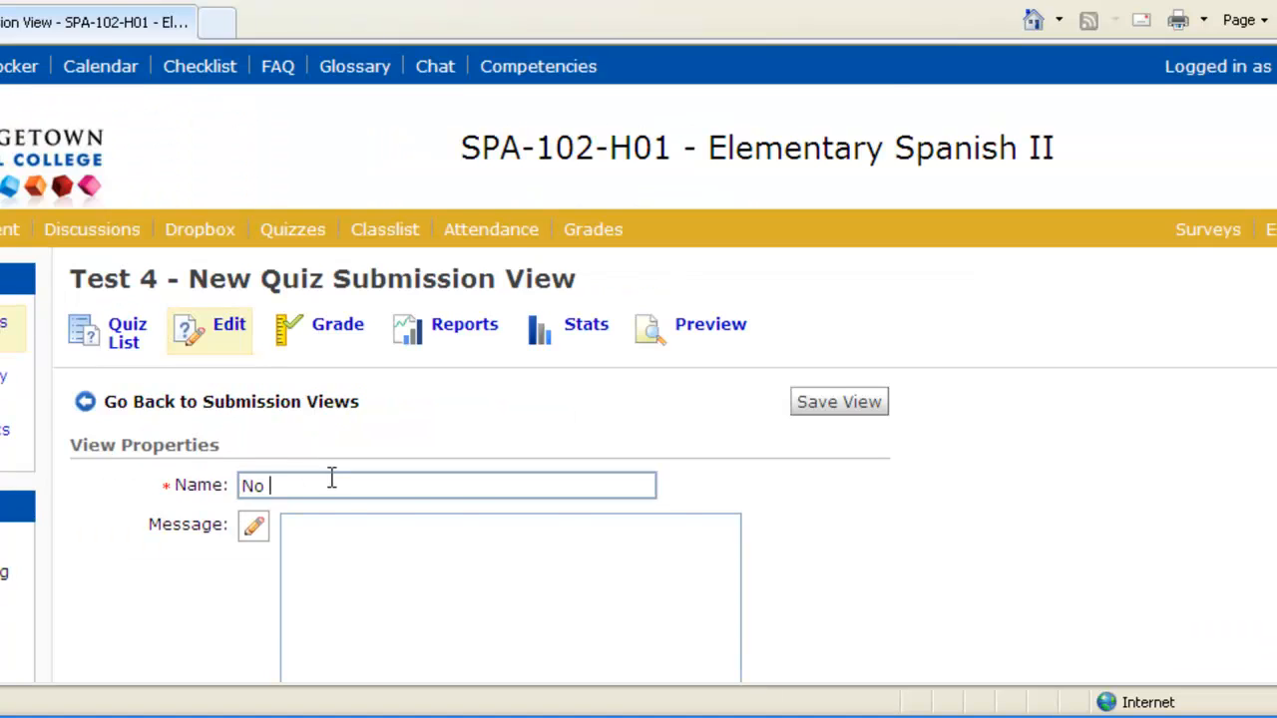
scroll(689, 492, down, 3)
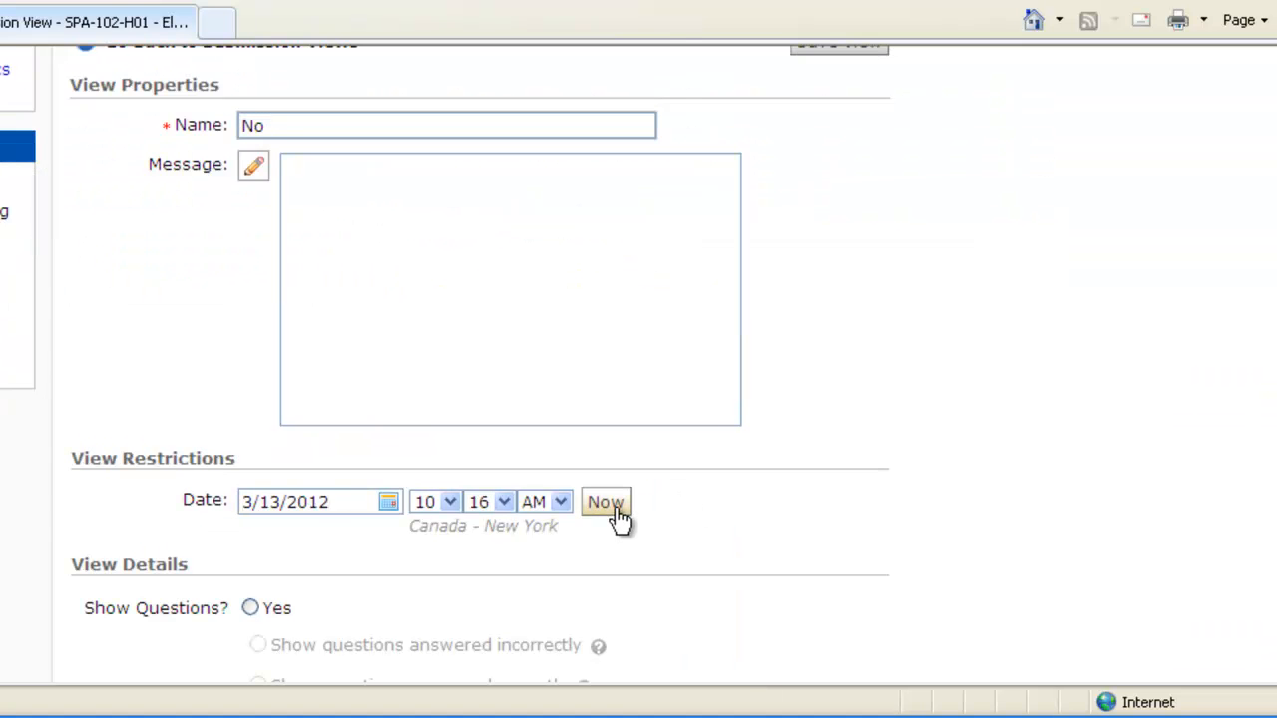
scroll(616, 511, down, 1)
scroll(417, 564, down, 3)
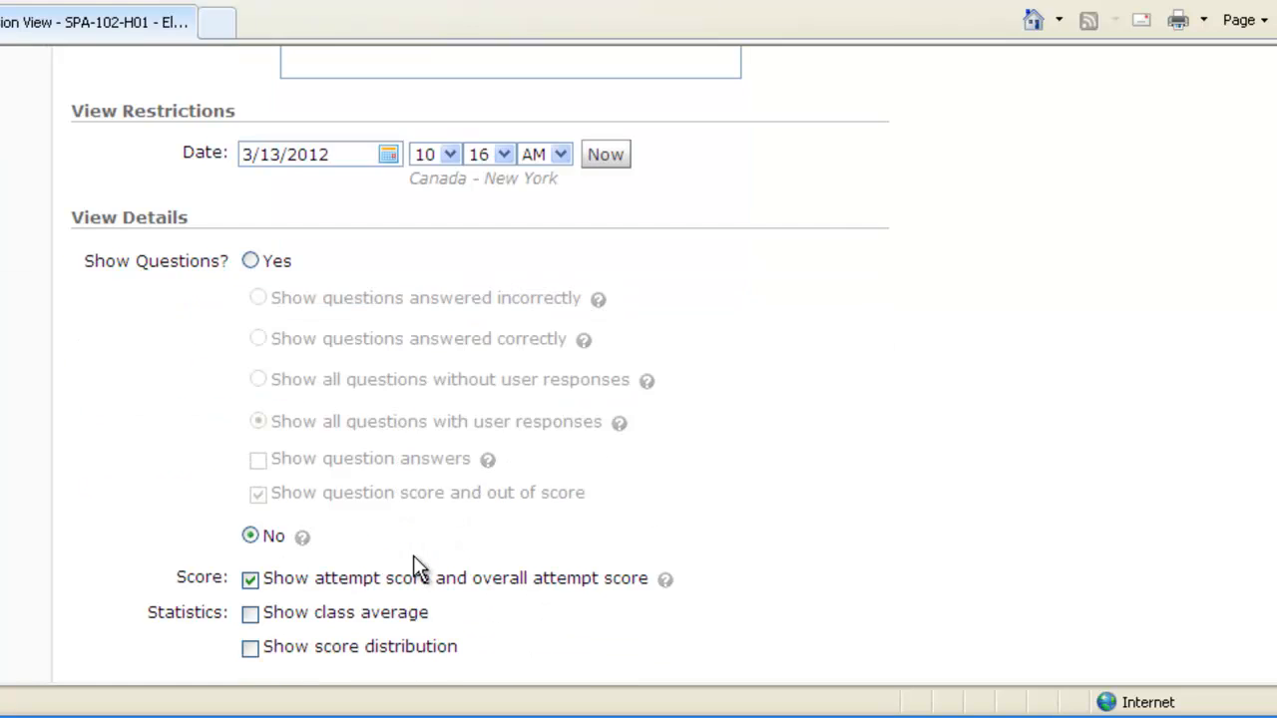
scroll(834, 539, up, 7)
click(855, 368)
click(909, 308)
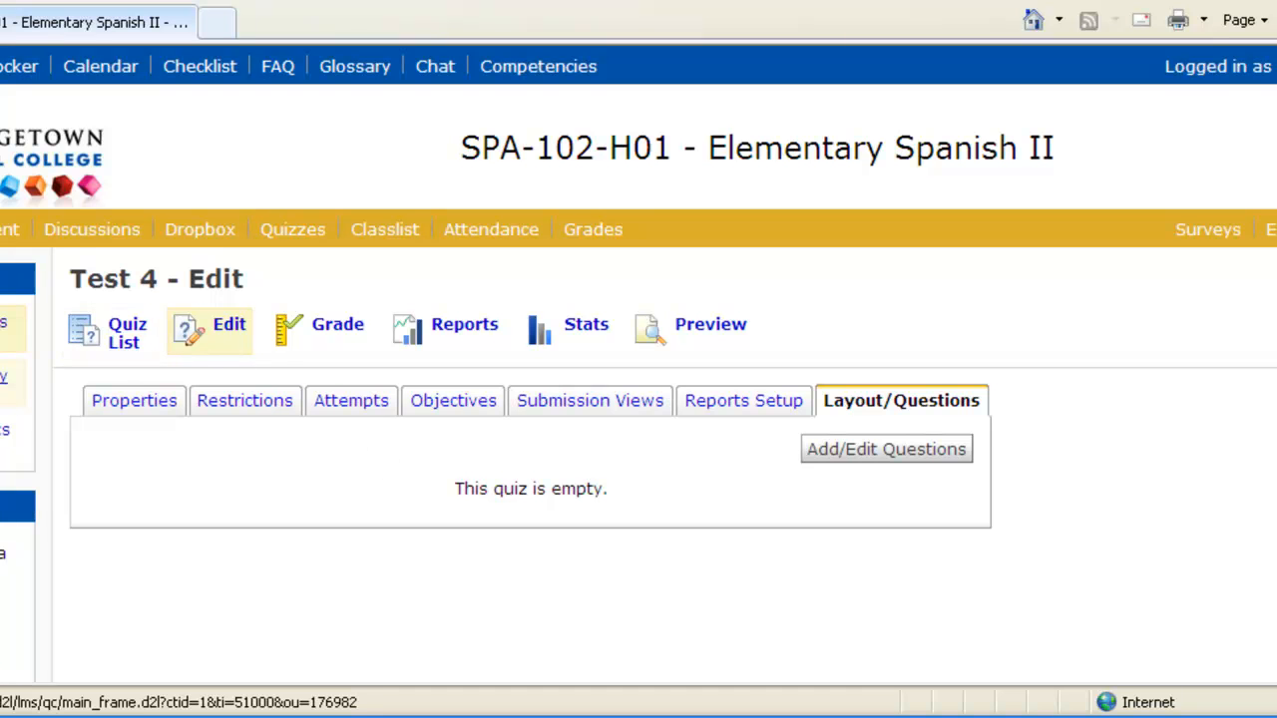
- Create a question library section named 'Test 4' that displays its section name
click(3, 376)
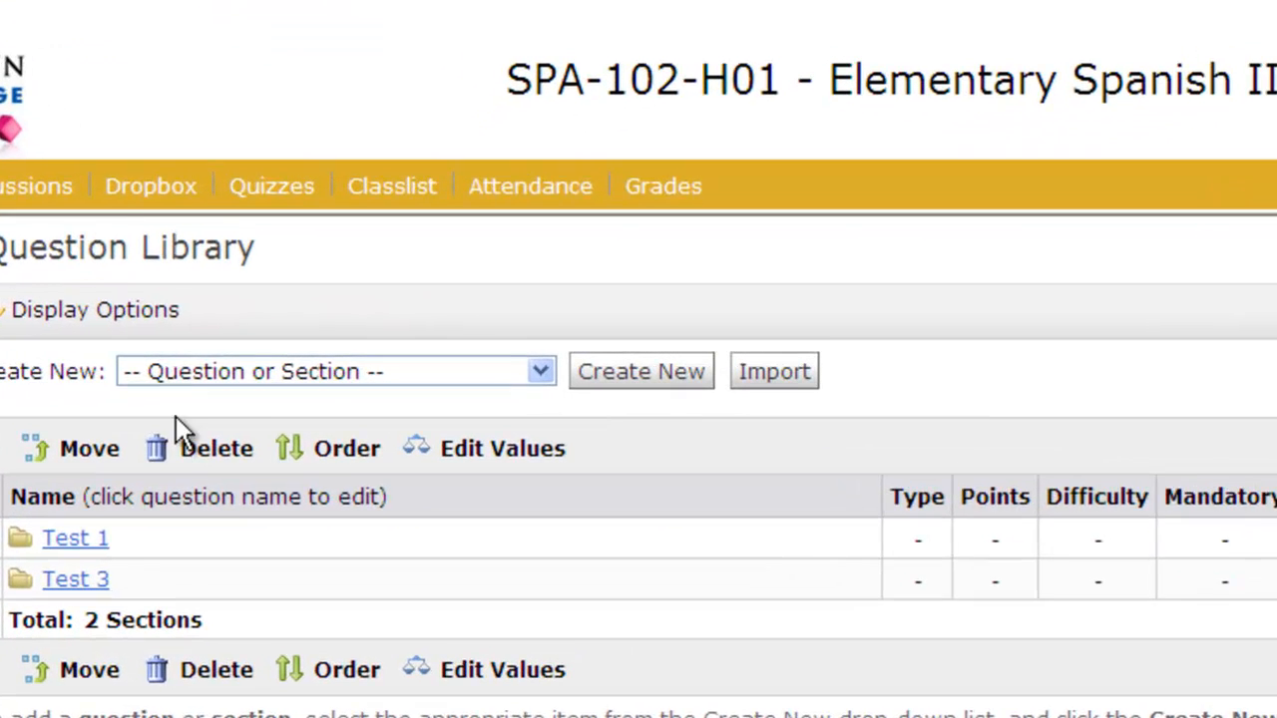
click(300, 371)
click(260, 423)
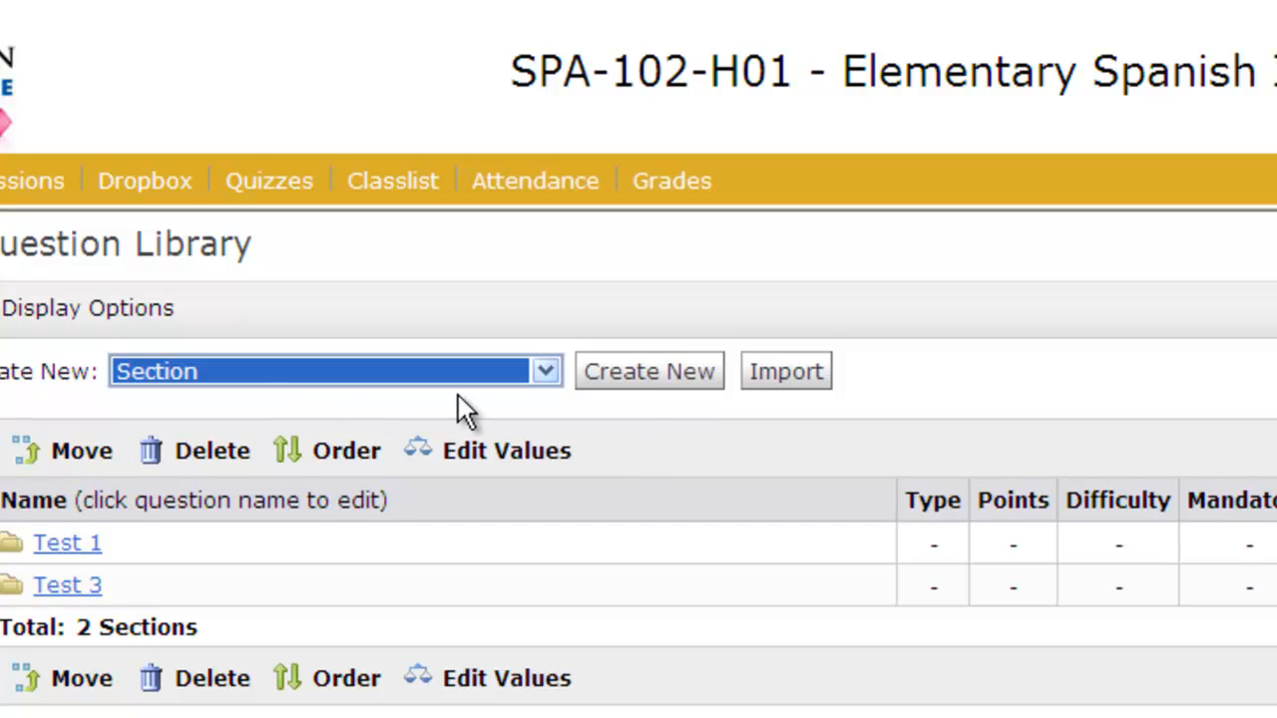
click(639, 385)
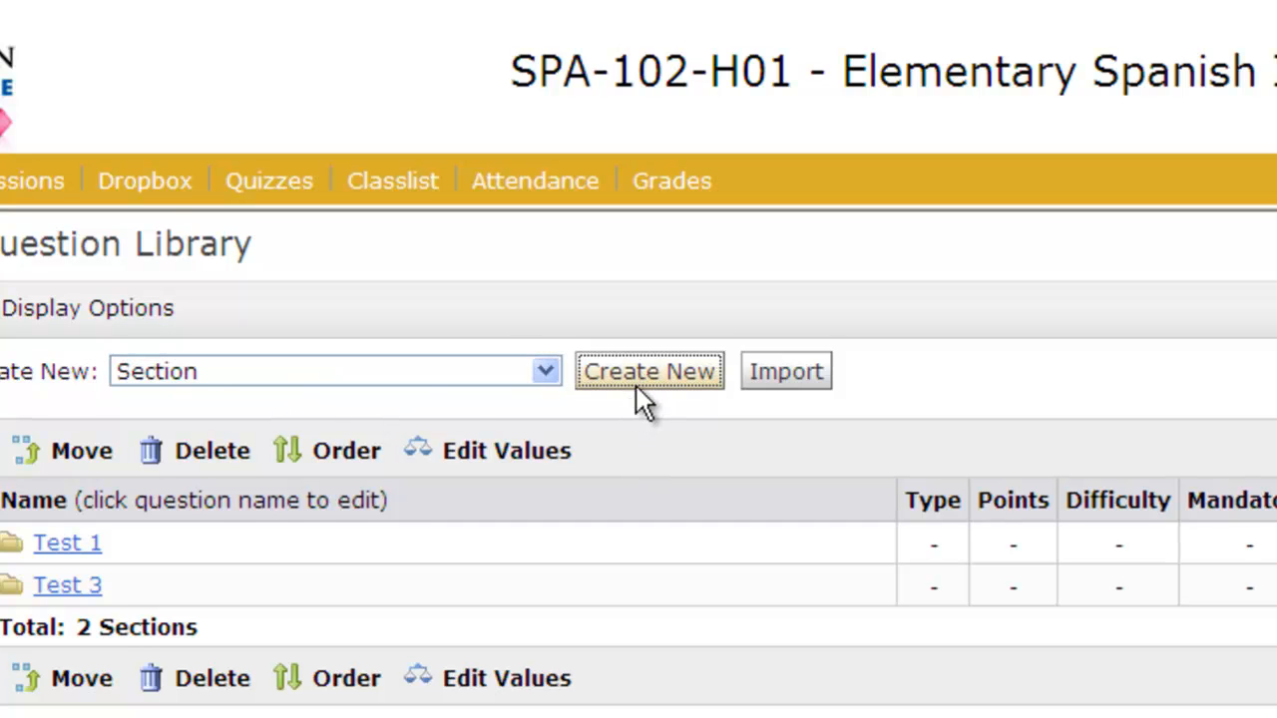
text(Test 4)
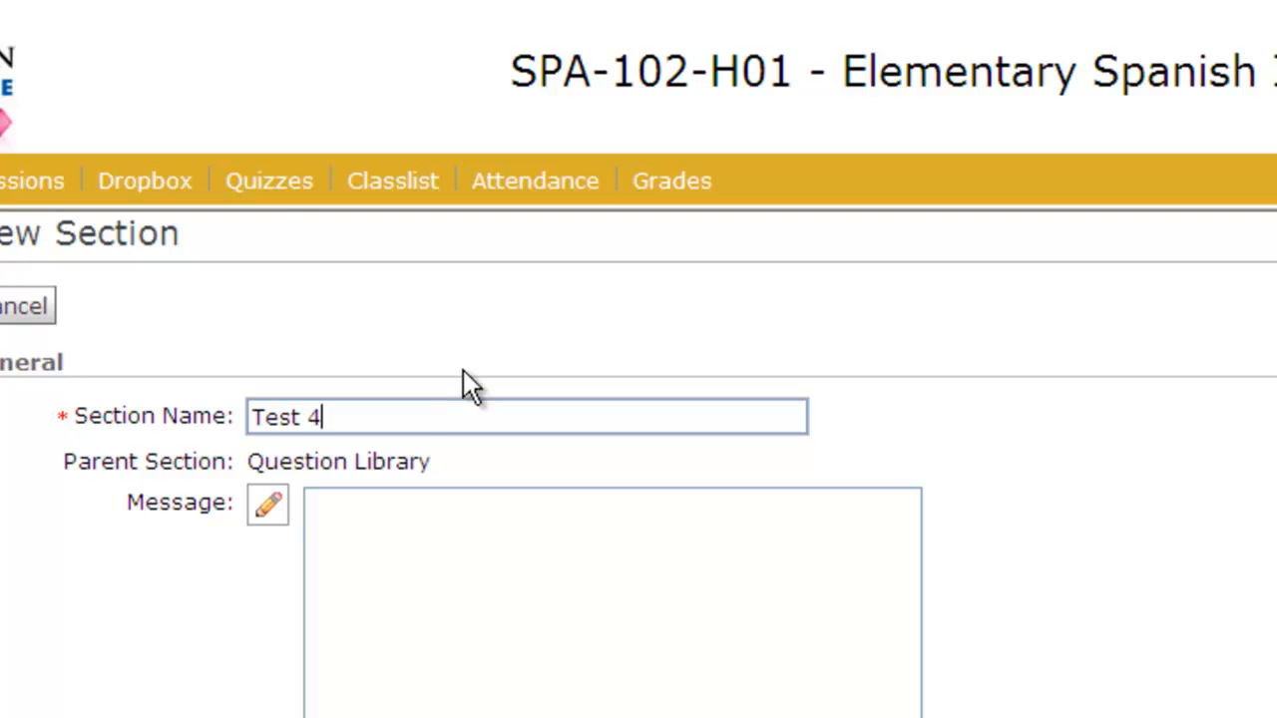
scroll(463, 370, down, 5)
click(285, 490)
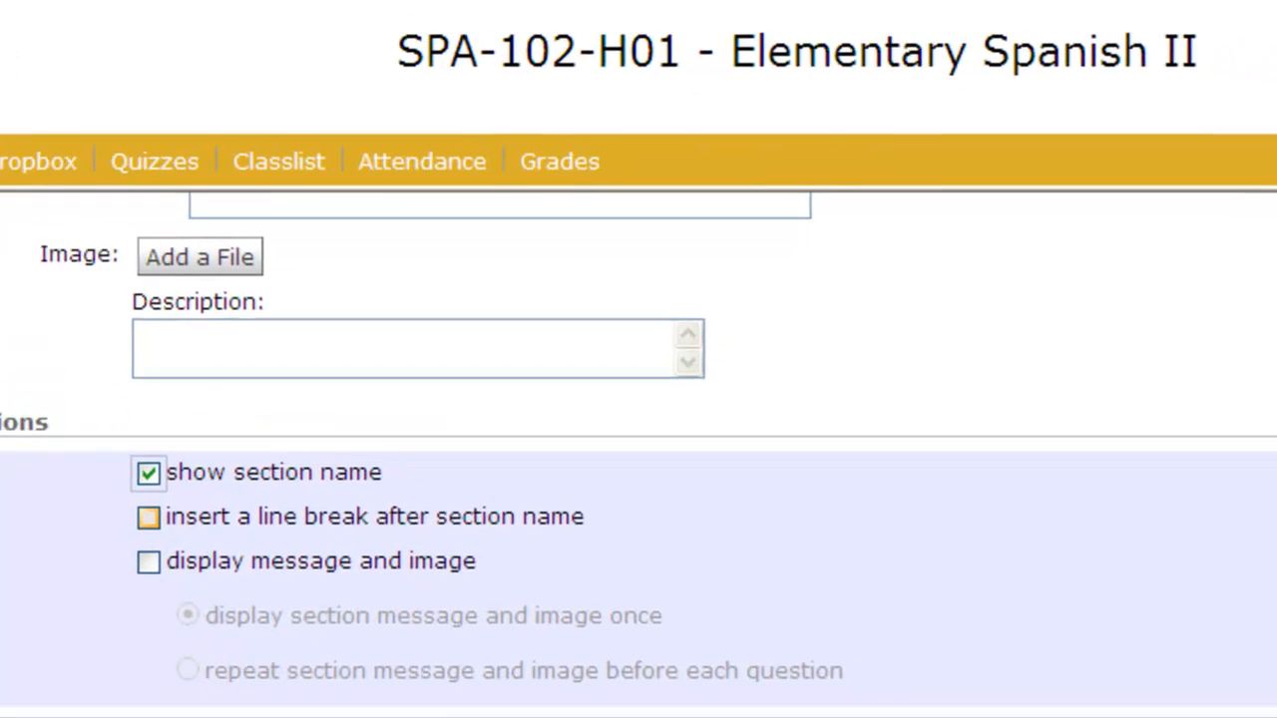
scroll(747, 549, up, 5)
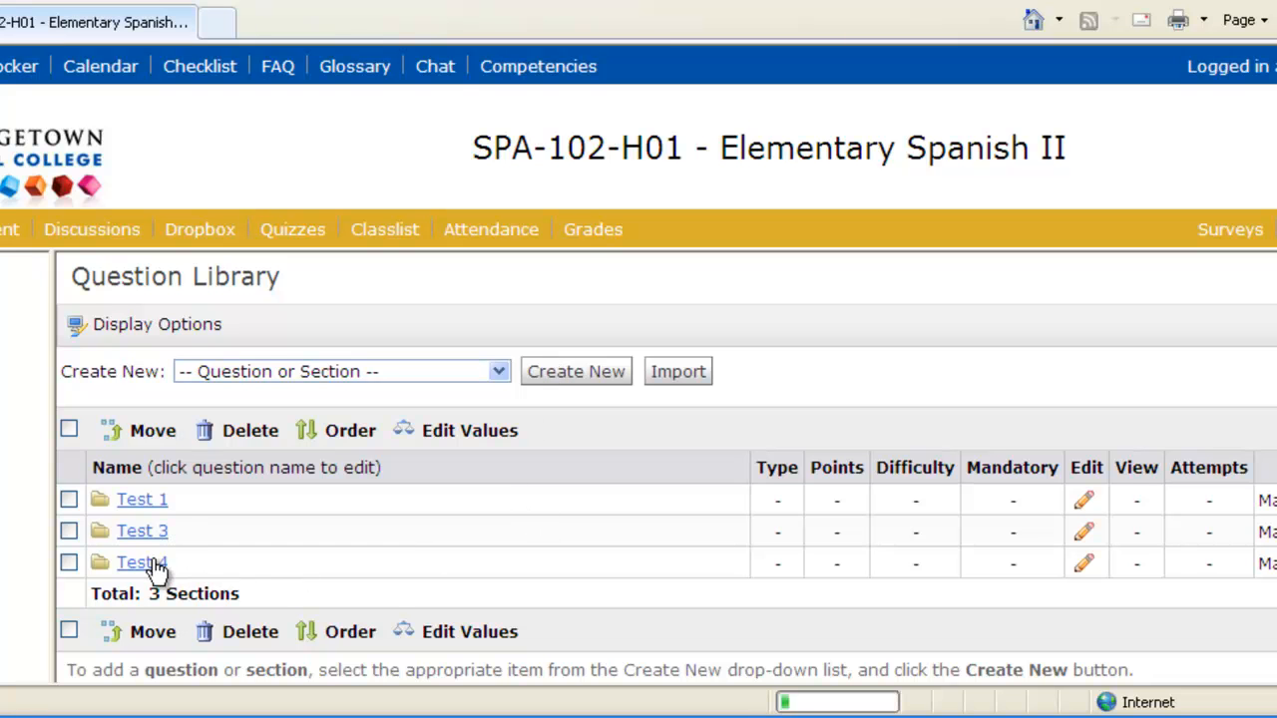
- Look over the Test 4 section's question types, then return via Question Library to Manage Quizzes
click(139, 566)
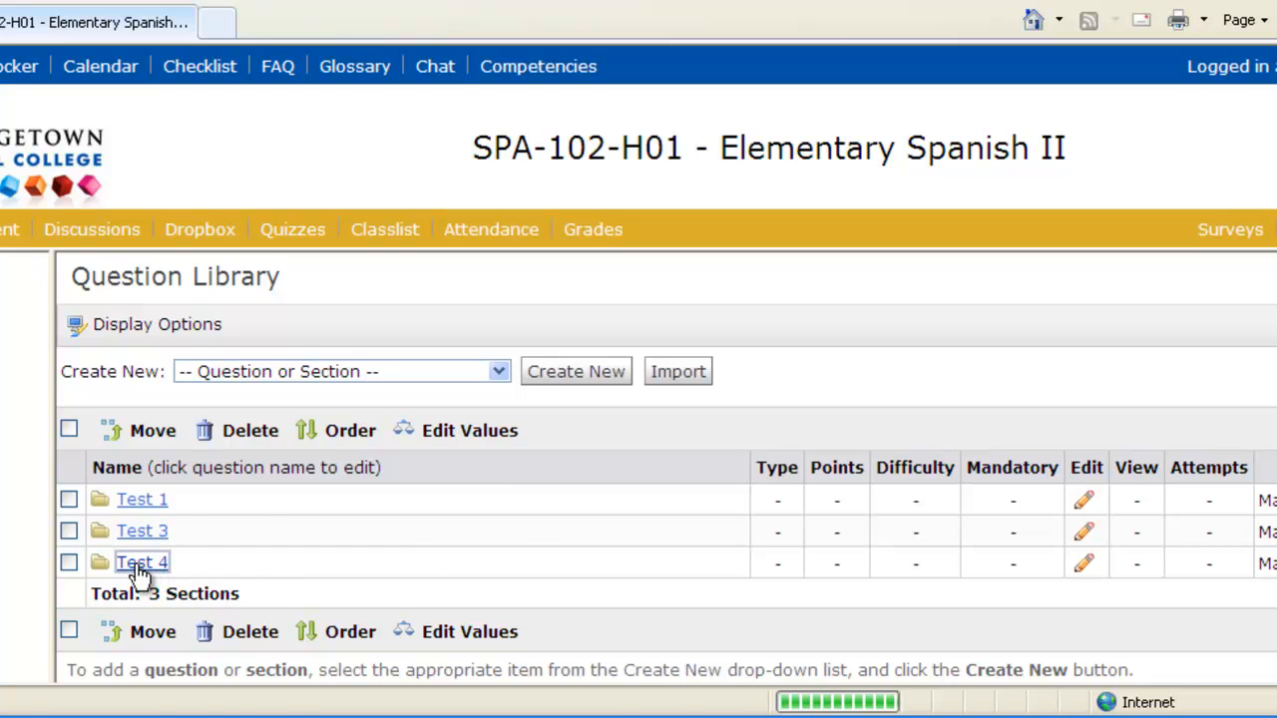
click(296, 388)
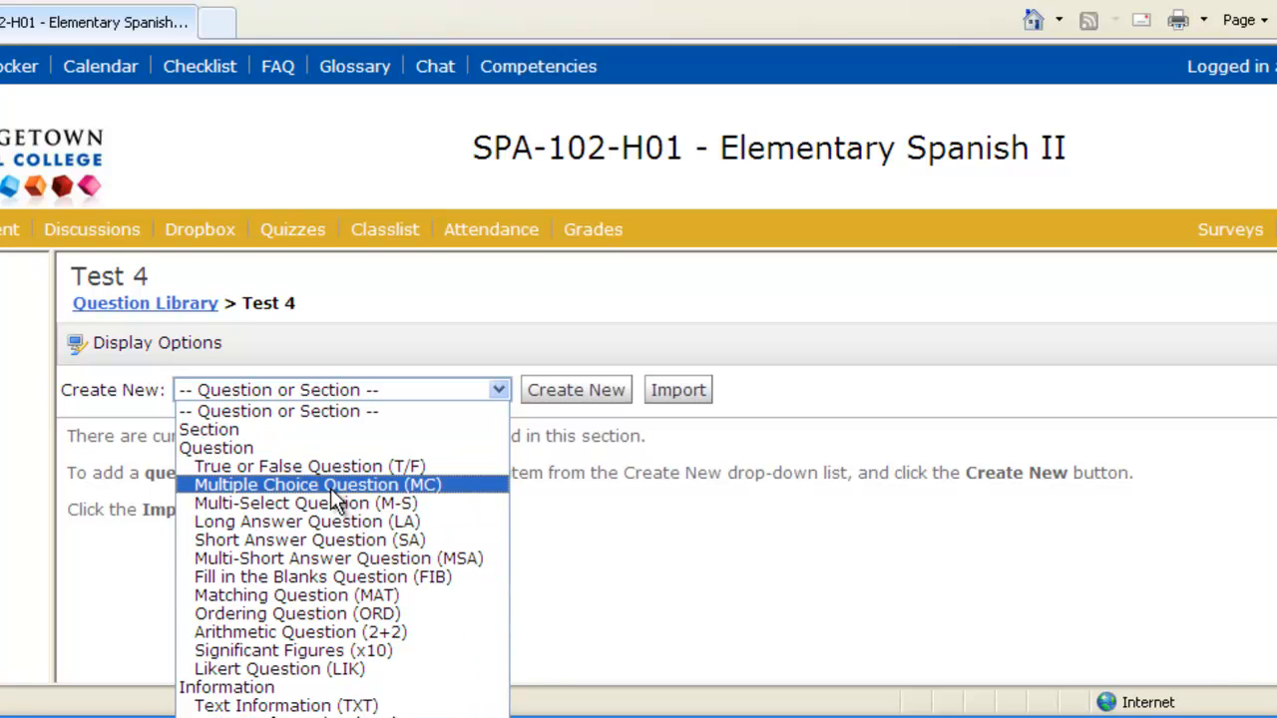
click(611, 496)
click(177, 301)
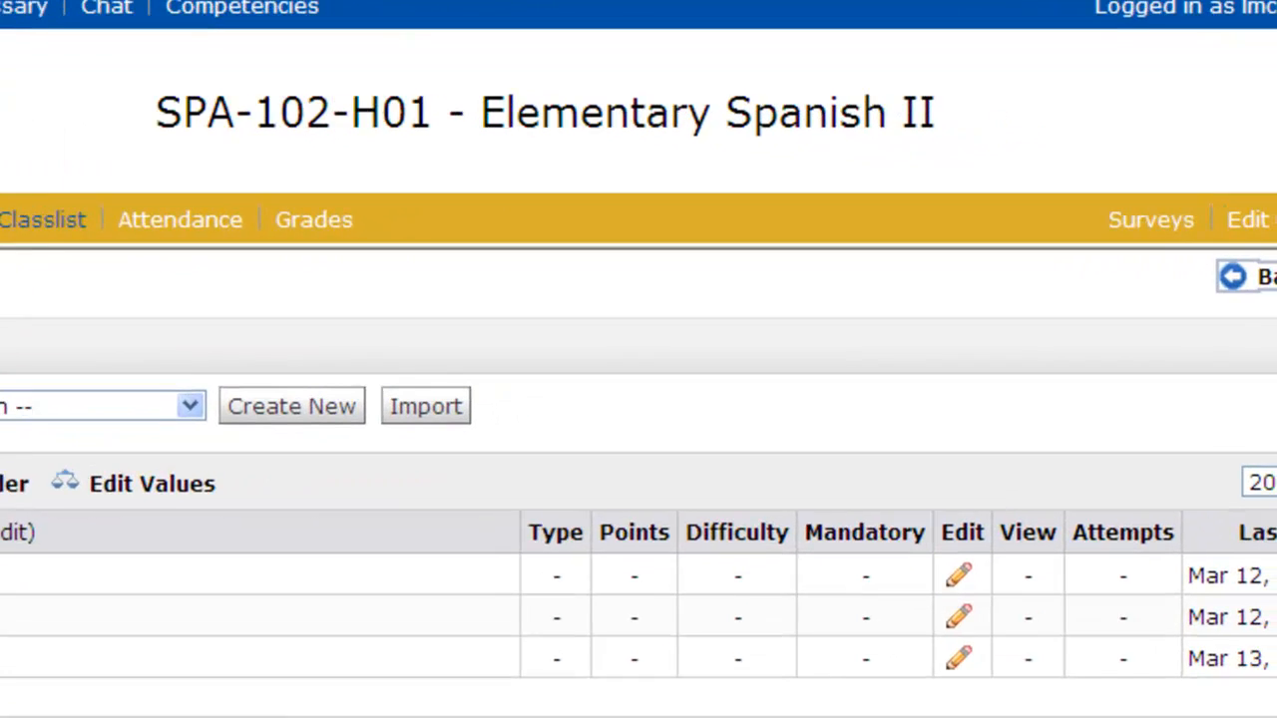
click(1249, 277)
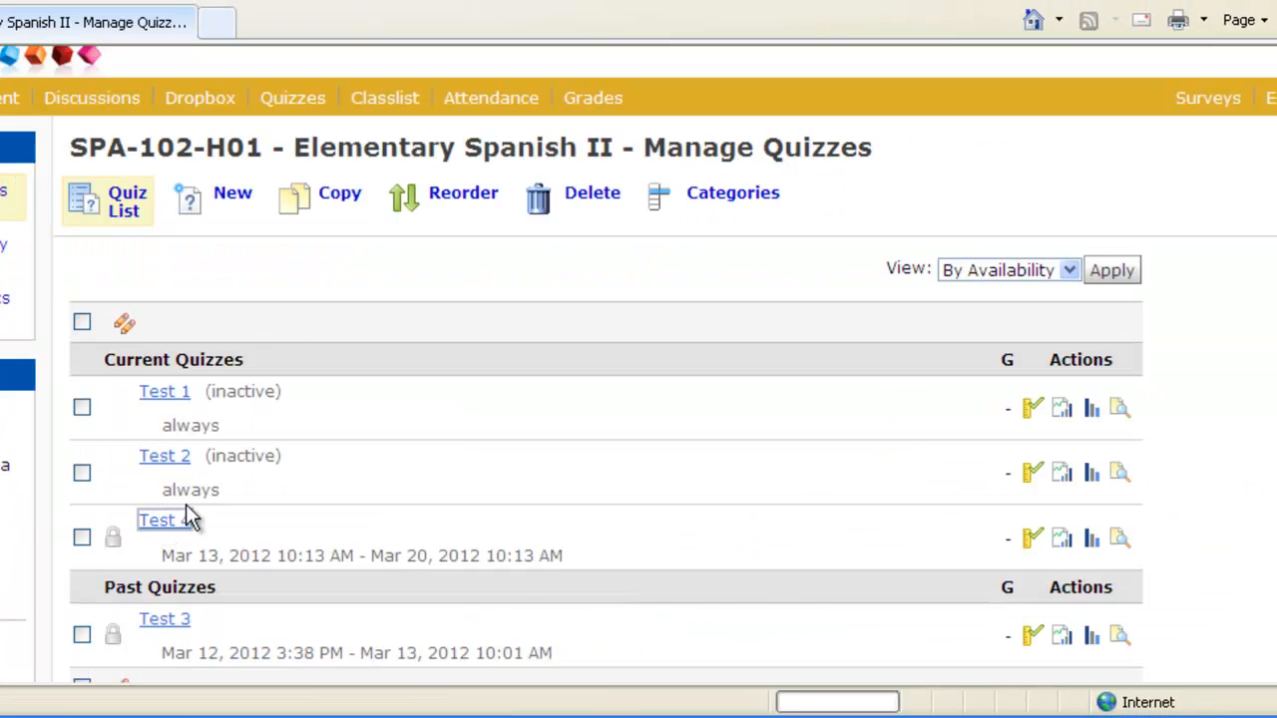
- Open Test 4's Layout/Questions and begin adding questions to the quiz
click(164, 655)
click(938, 401)
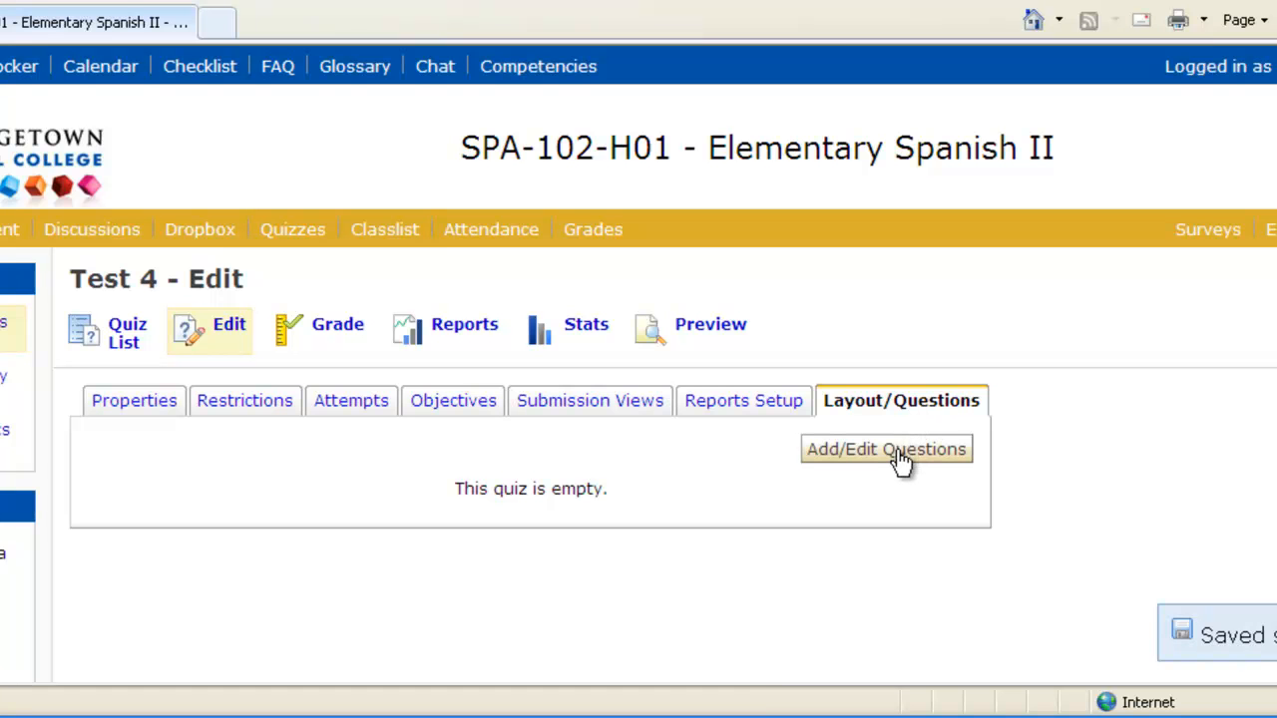
click(886, 450)
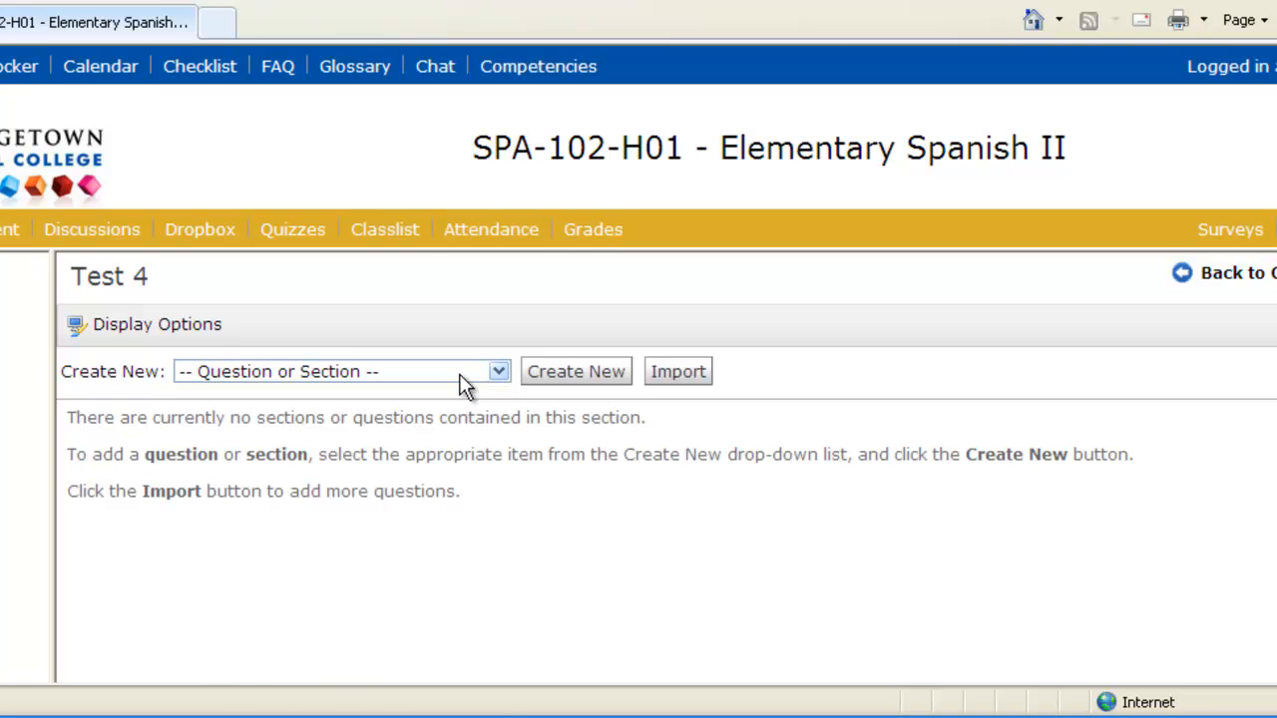
- Create a random section named 'Greetings and Farewells' that displays its section message and image
click(461, 371)
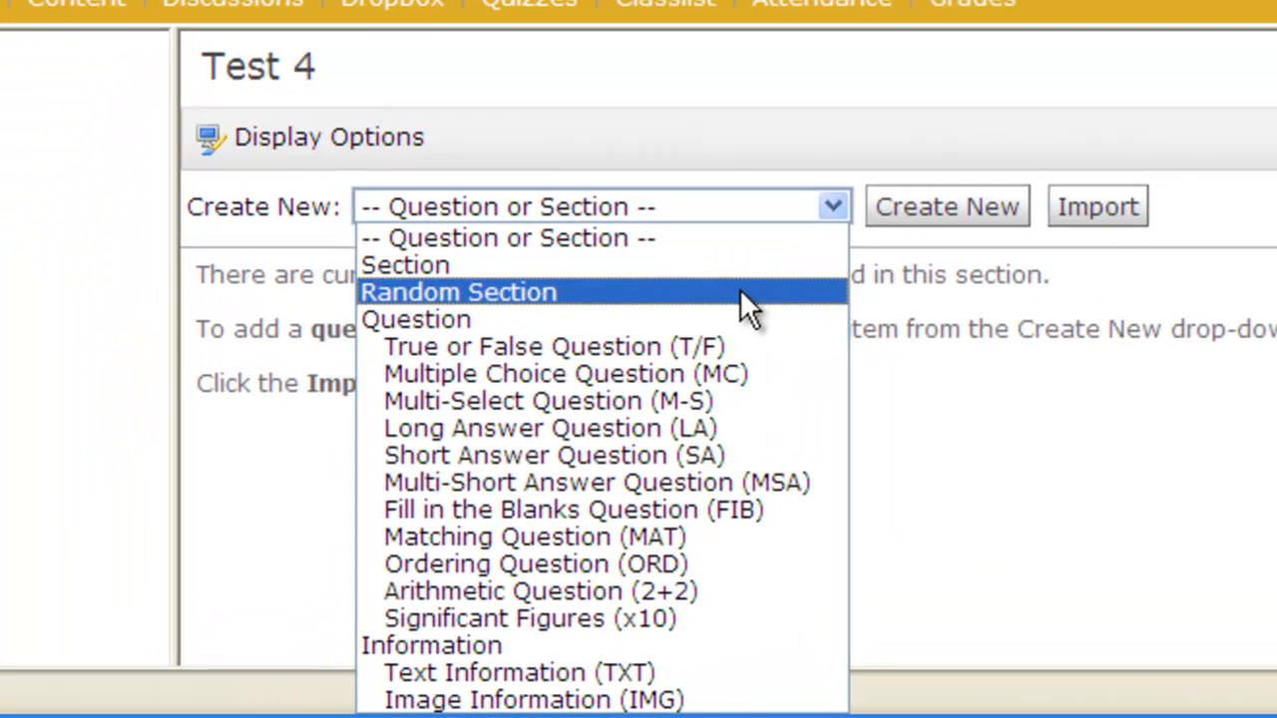
click(741, 292)
click(893, 218)
click(841, 257)
text(Greetings and Farewells)
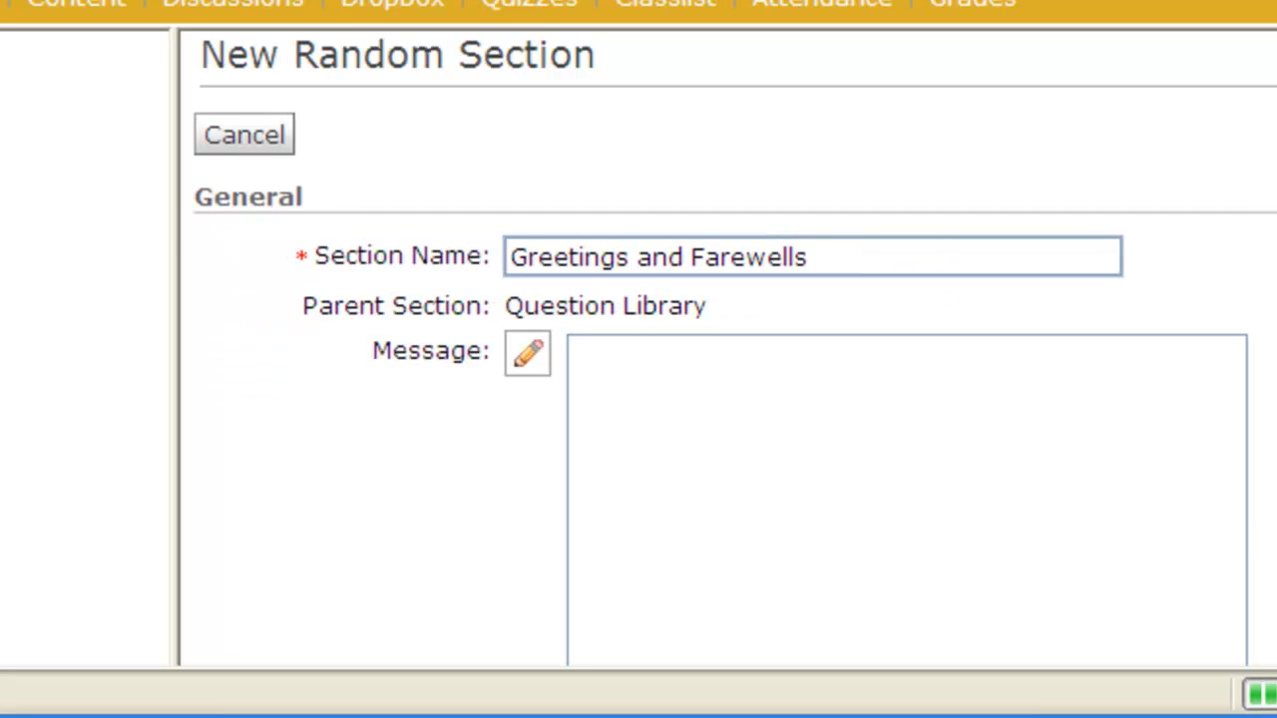
scroll(841, 256, down, 10)
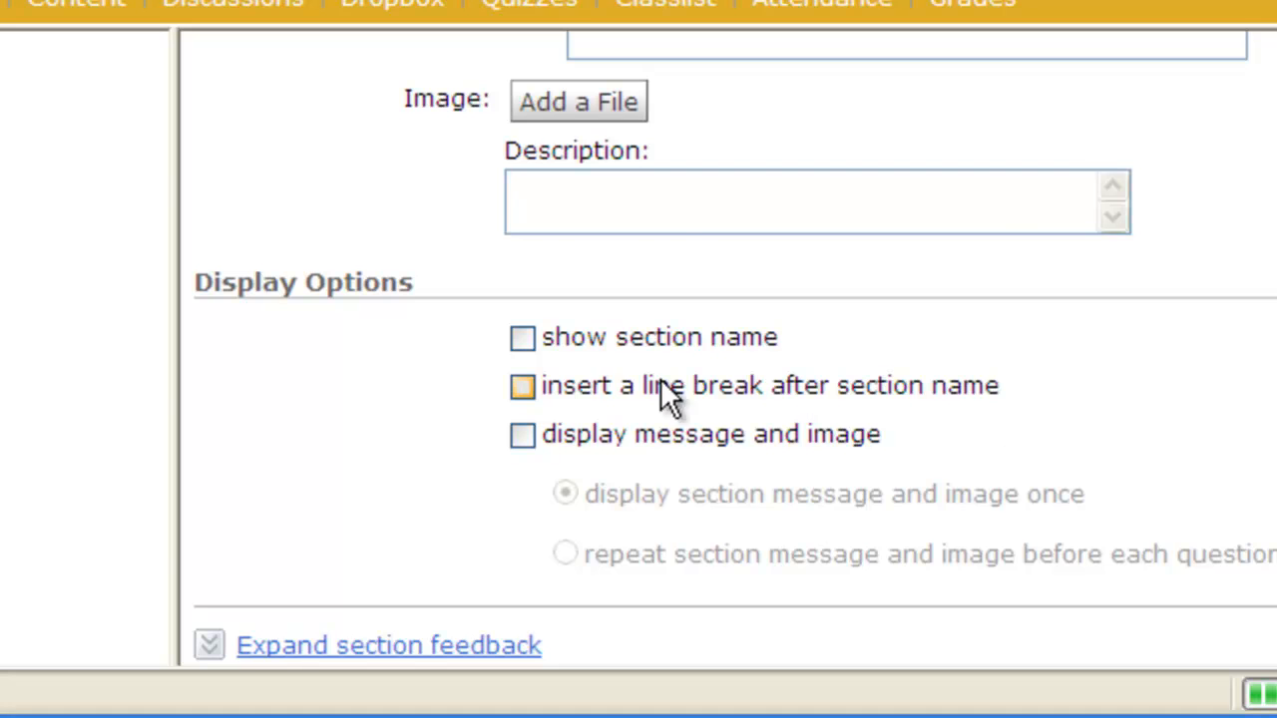
scroll(552, 329, up, 10)
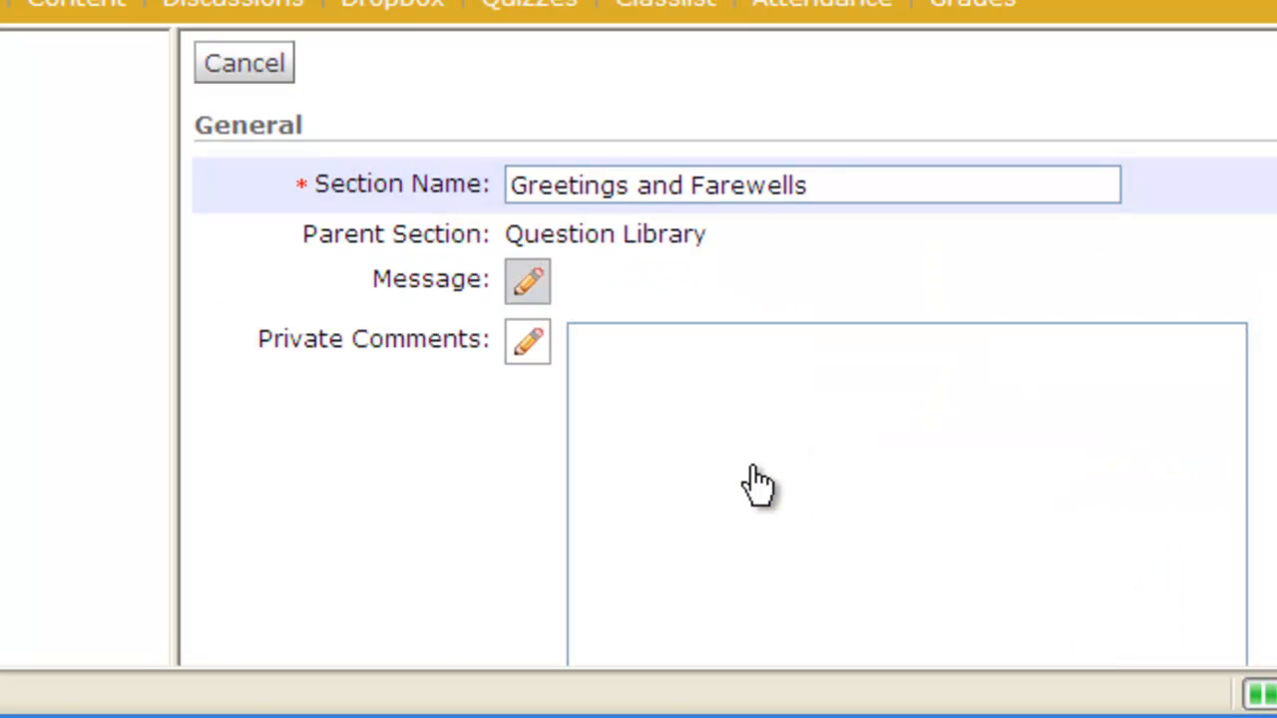
scroll(762, 485, down, 10)
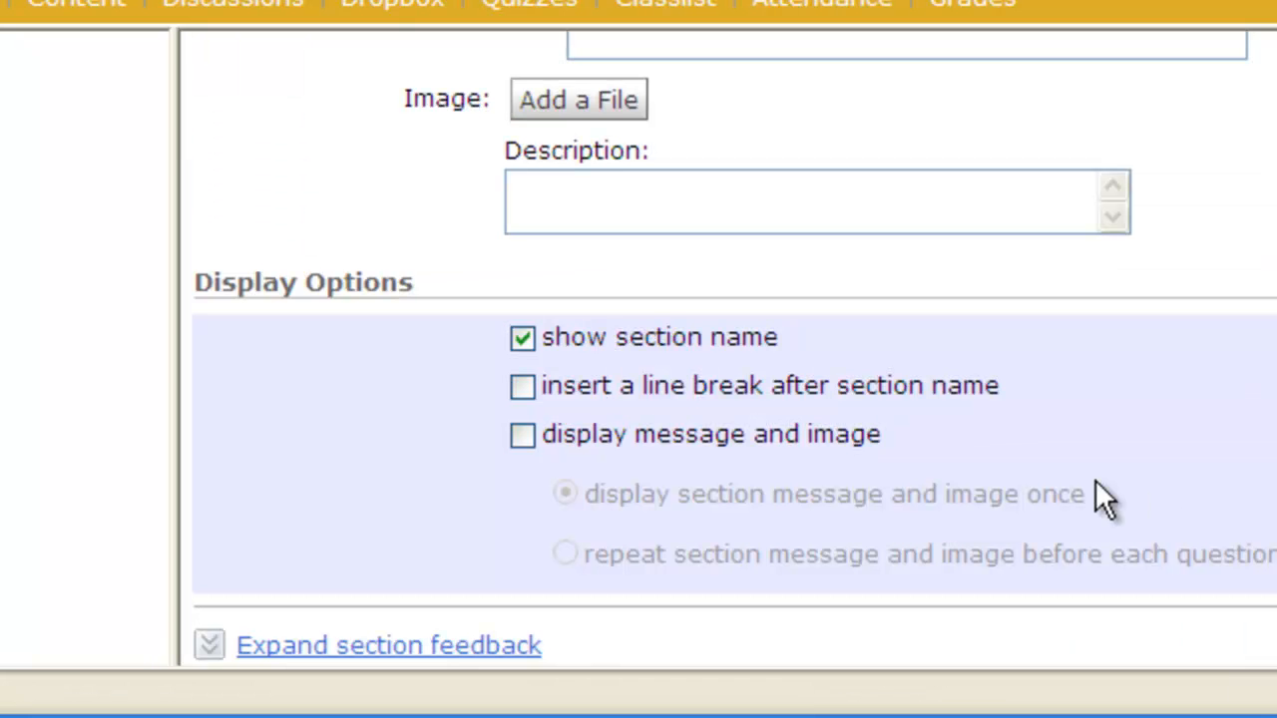
click(521, 439)
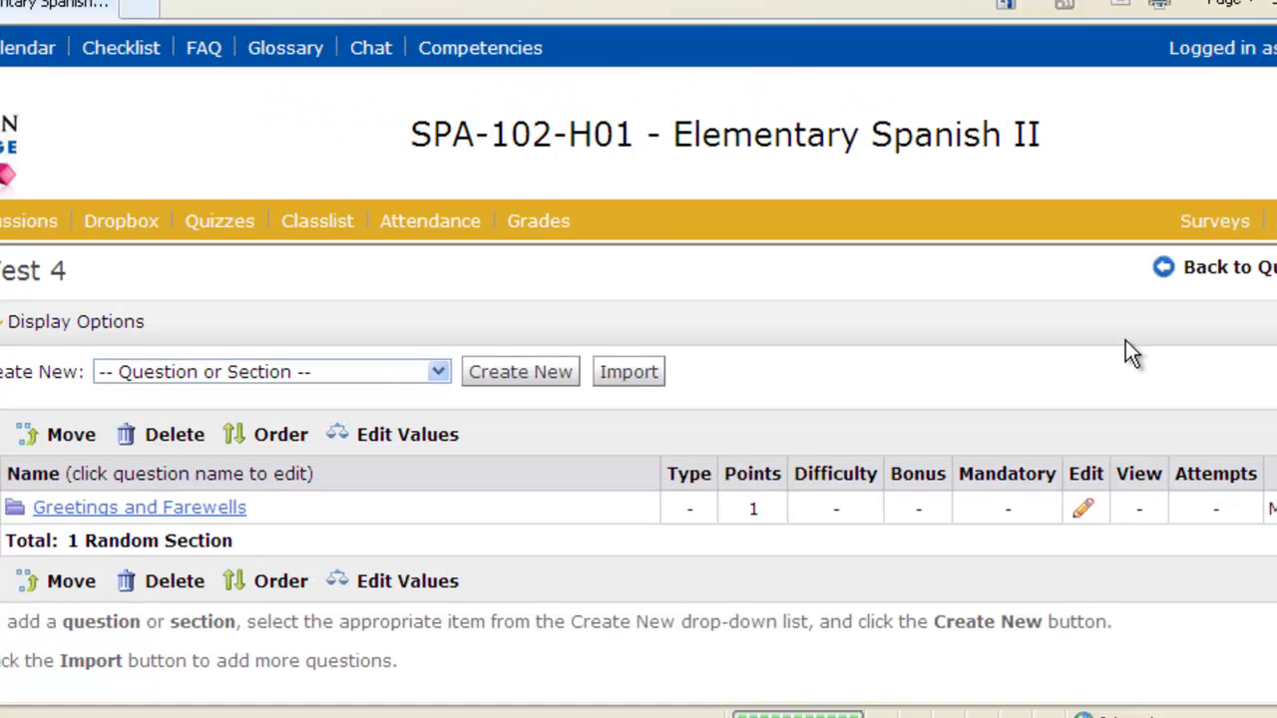
- Create a second random section titled 'Listening' in Test 4
click(468, 370)
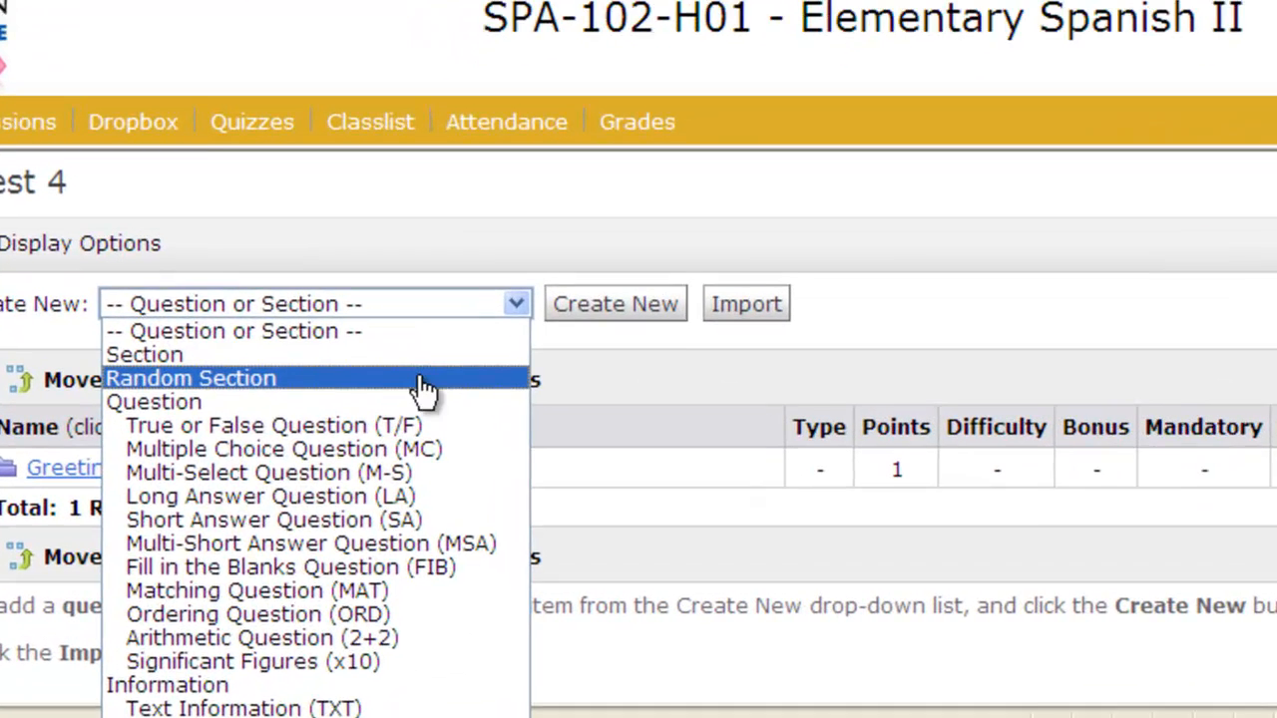
click(423, 416)
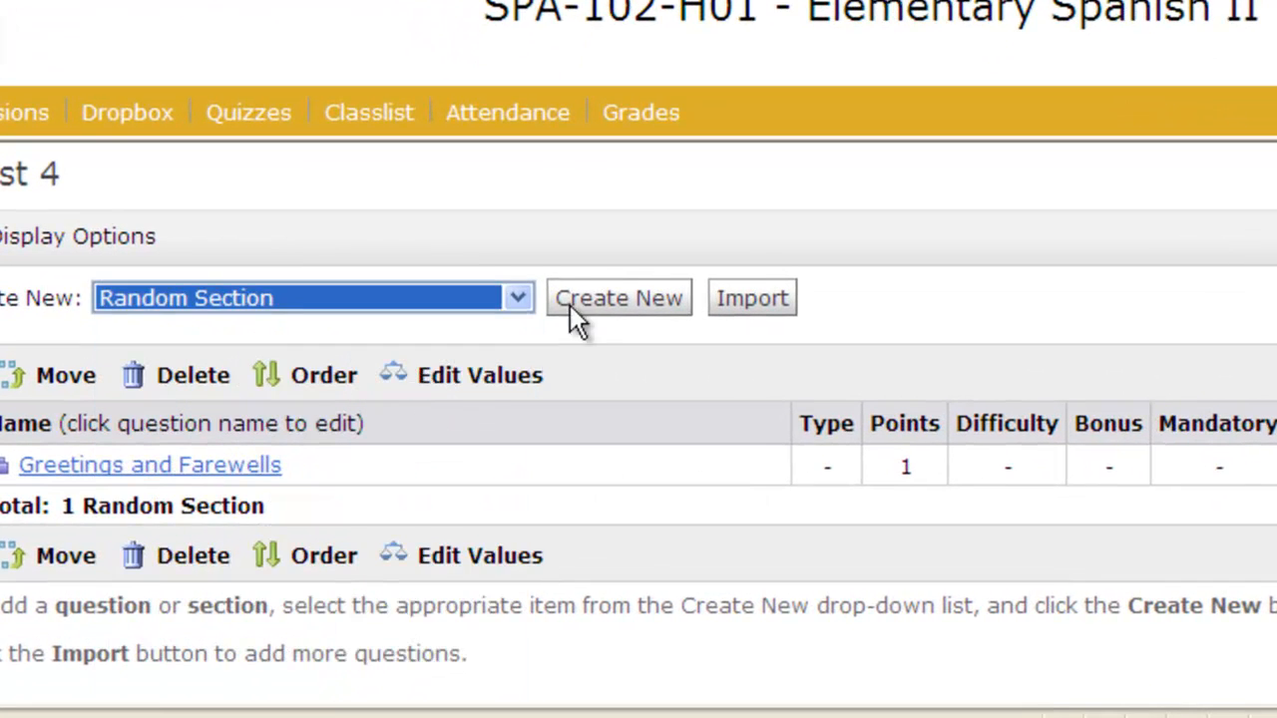
click(567, 359)
text(Listening)
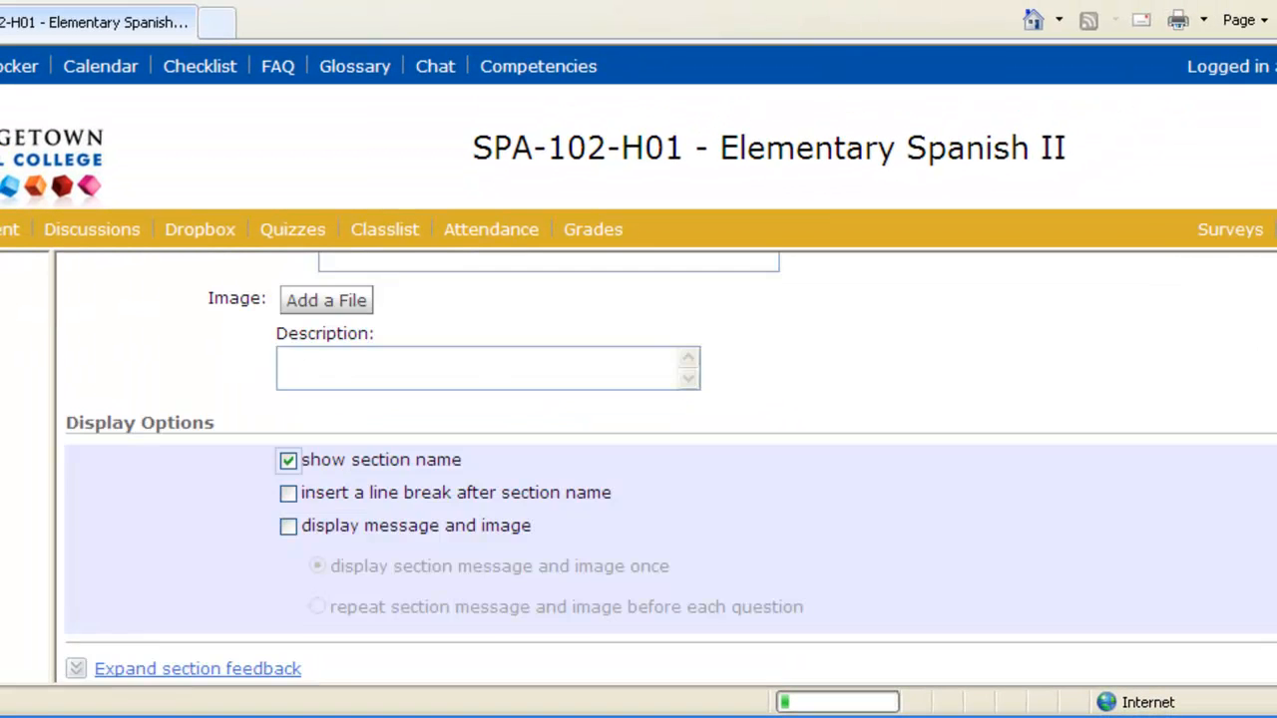
scroll(671, 469, up, 5)
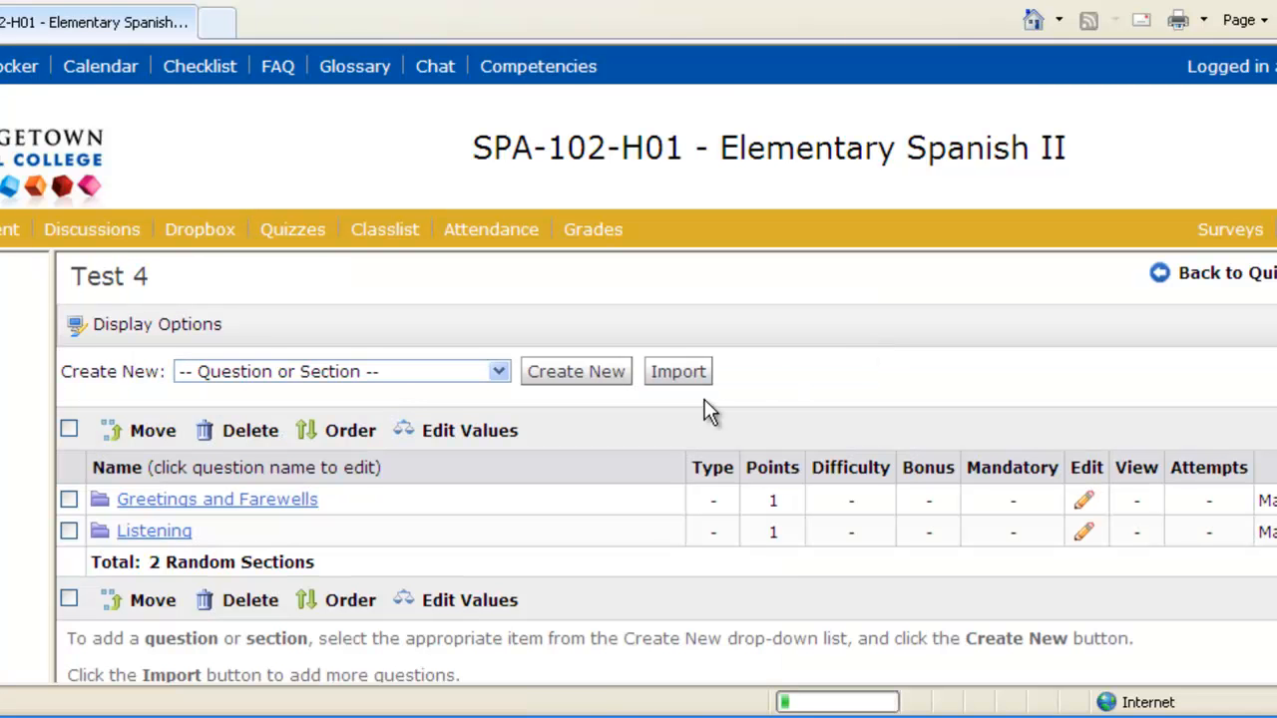
- Import into Greetings and Farewells from Test 3's 'Greetings and Farewells' source section
click(248, 507)
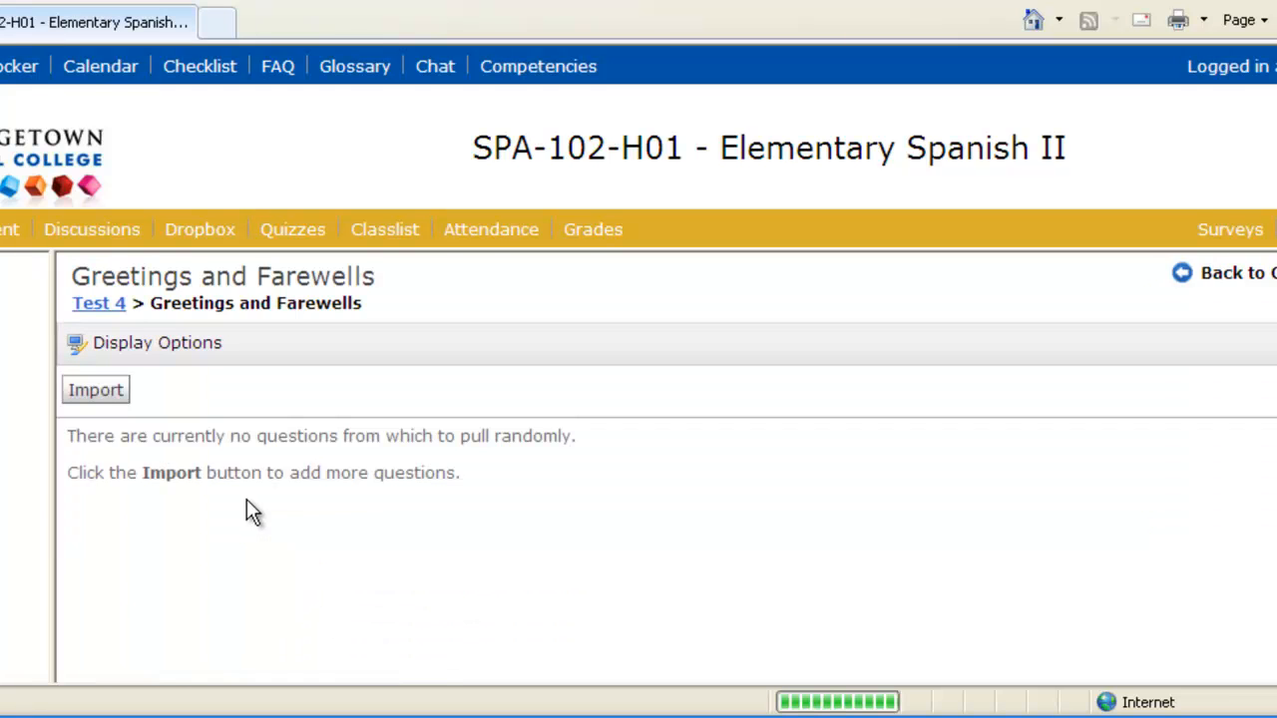
click(100, 394)
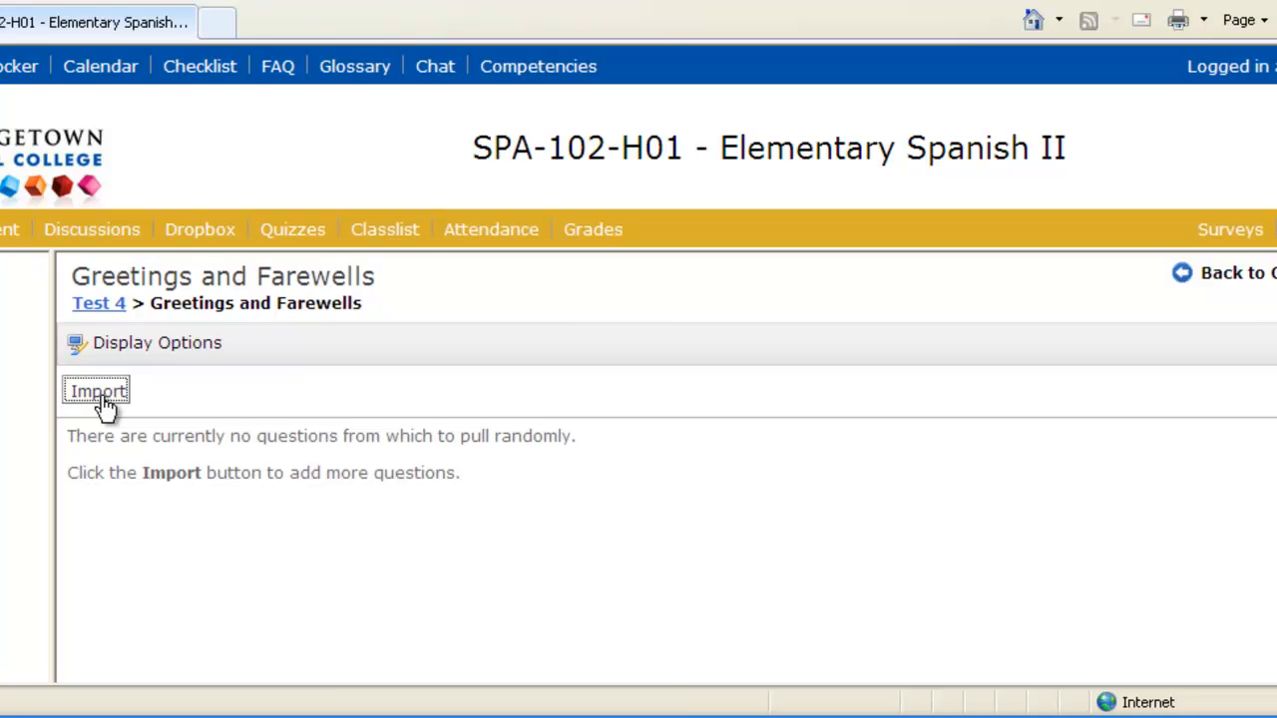
click(379, 427)
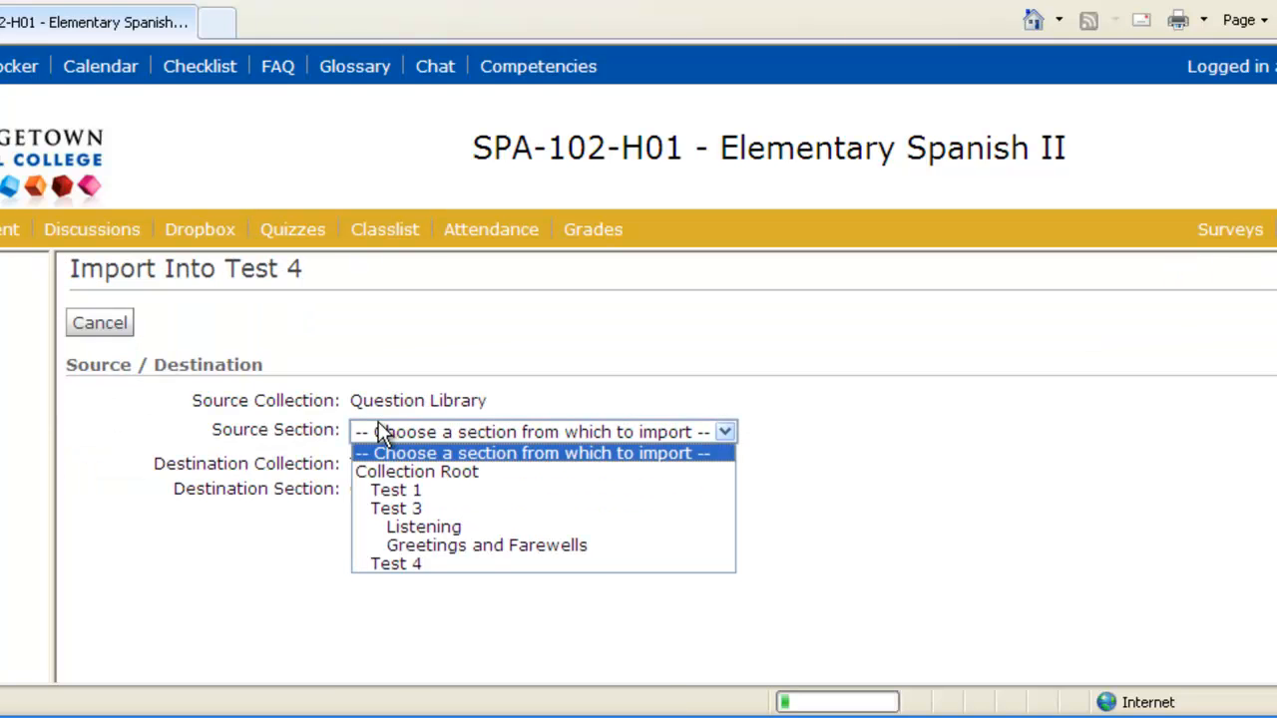
click(409, 546)
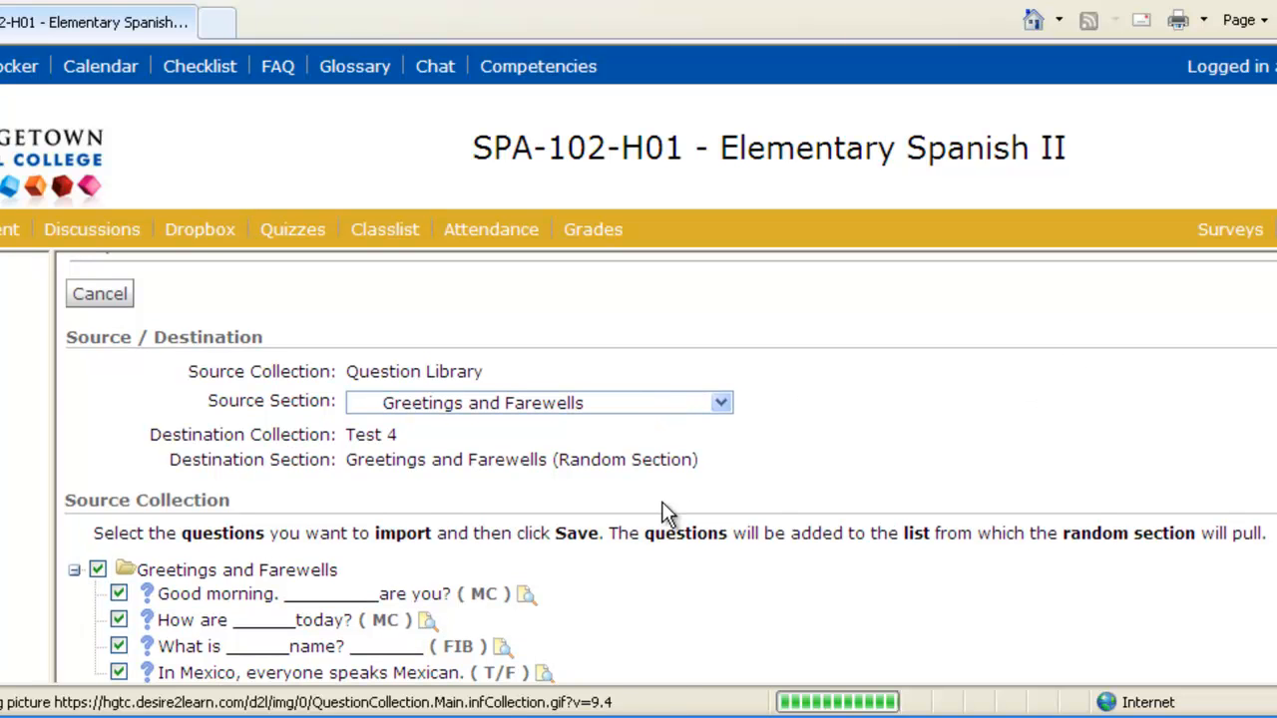
- Set the Greetings and Farewells section to 2 questions per attempt, 2 points each, and save
click(306, 332)
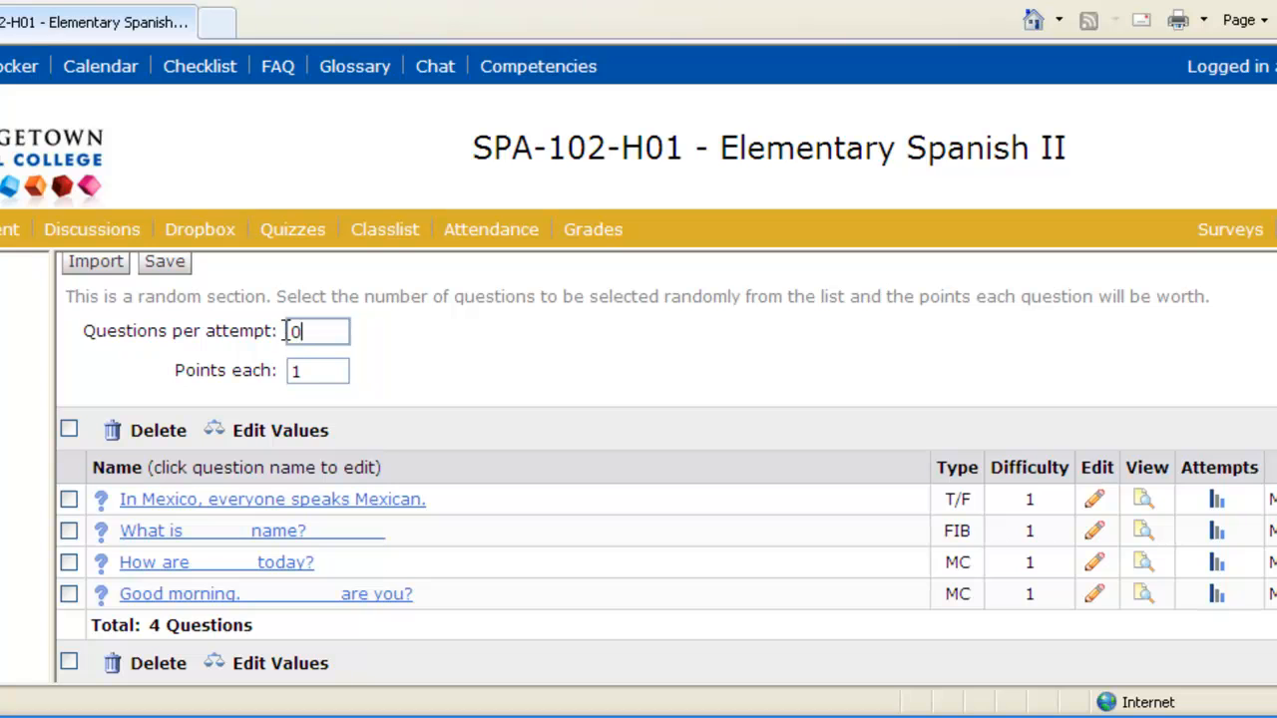
drag(306, 331, 290, 330)
text(2)
double_click(311, 371)
text(2)
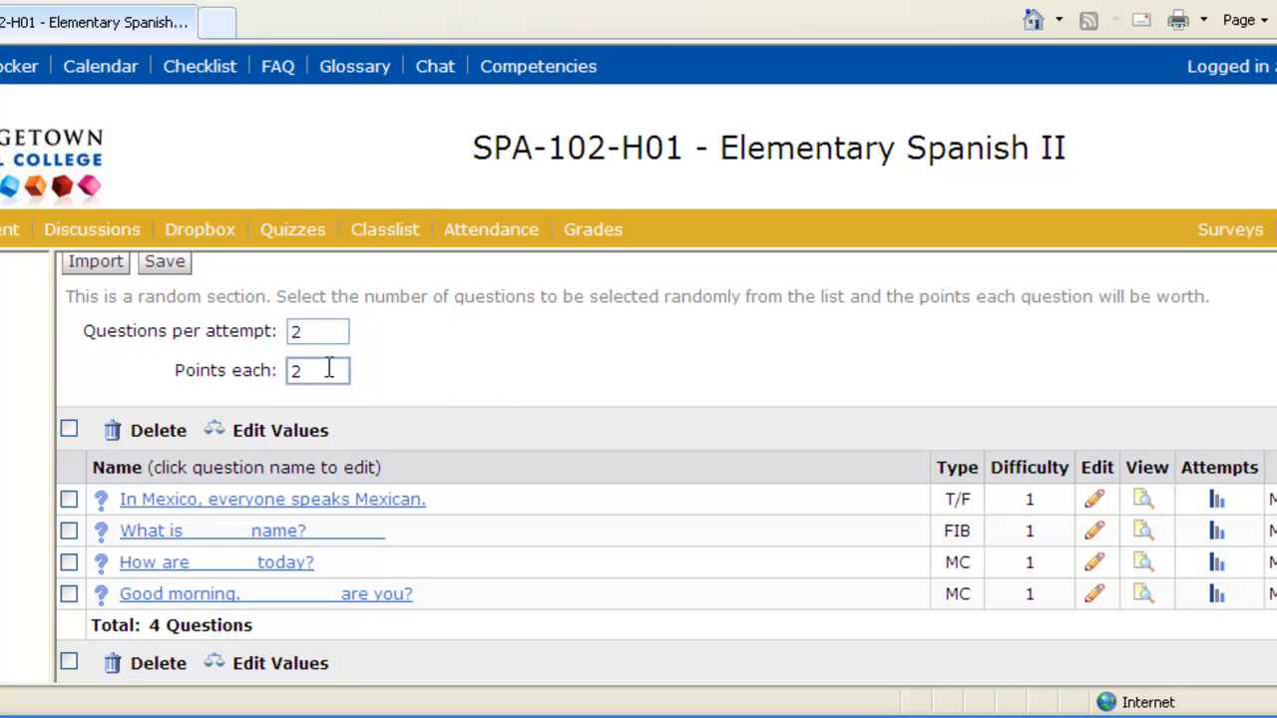
click(167, 263)
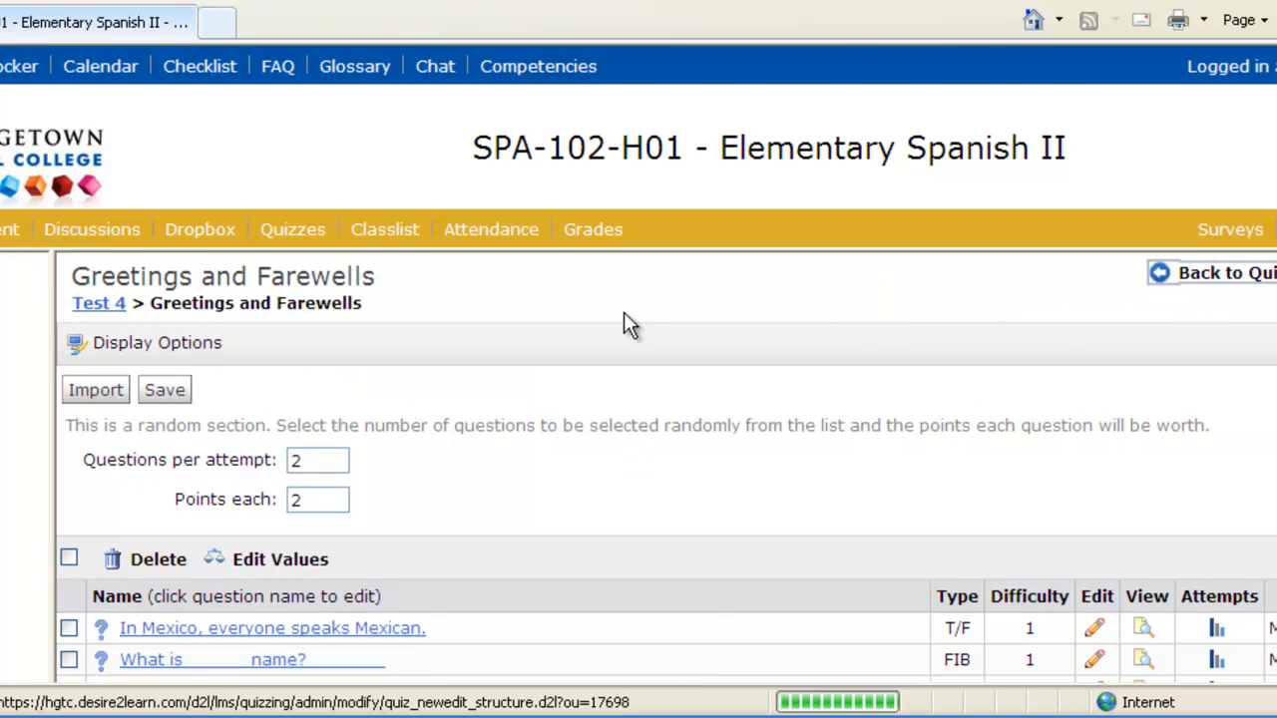
- Add a page break so Listening starts page 2, then save Test 4
scroll(550, 467, down, 3)
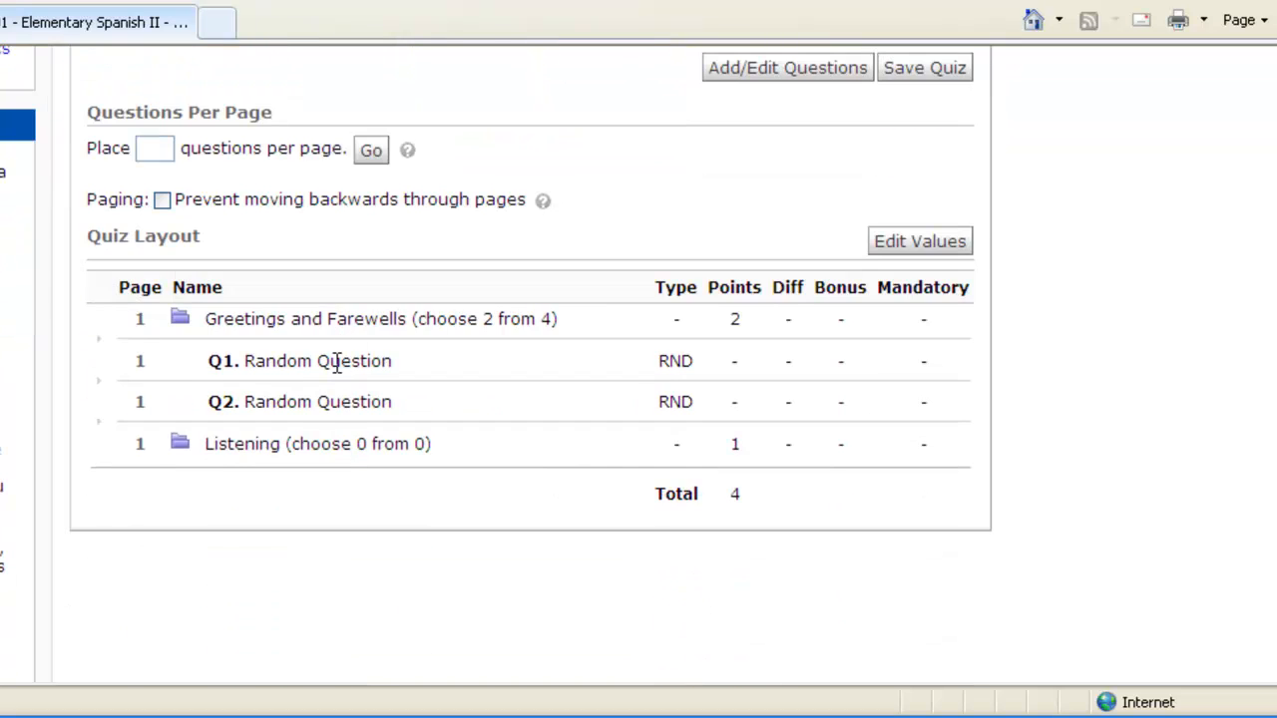
scroll(622, 485, up, 4)
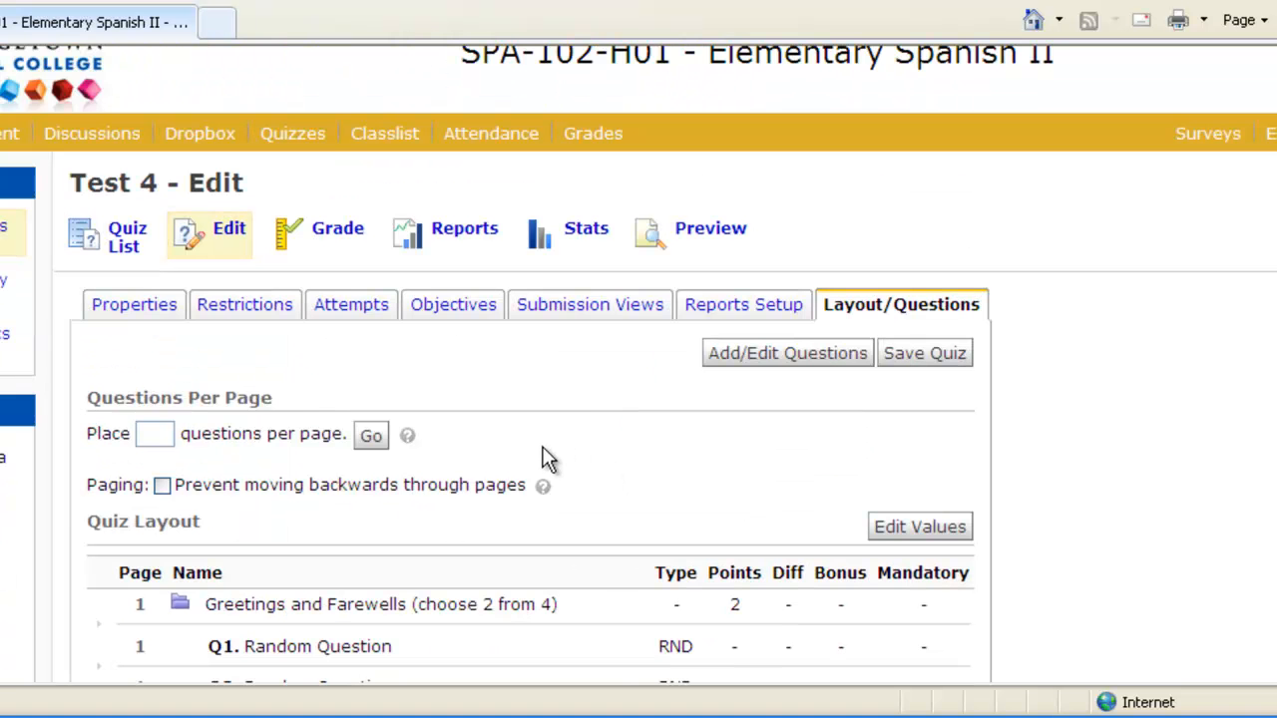
scroll(419, 449, down, 3)
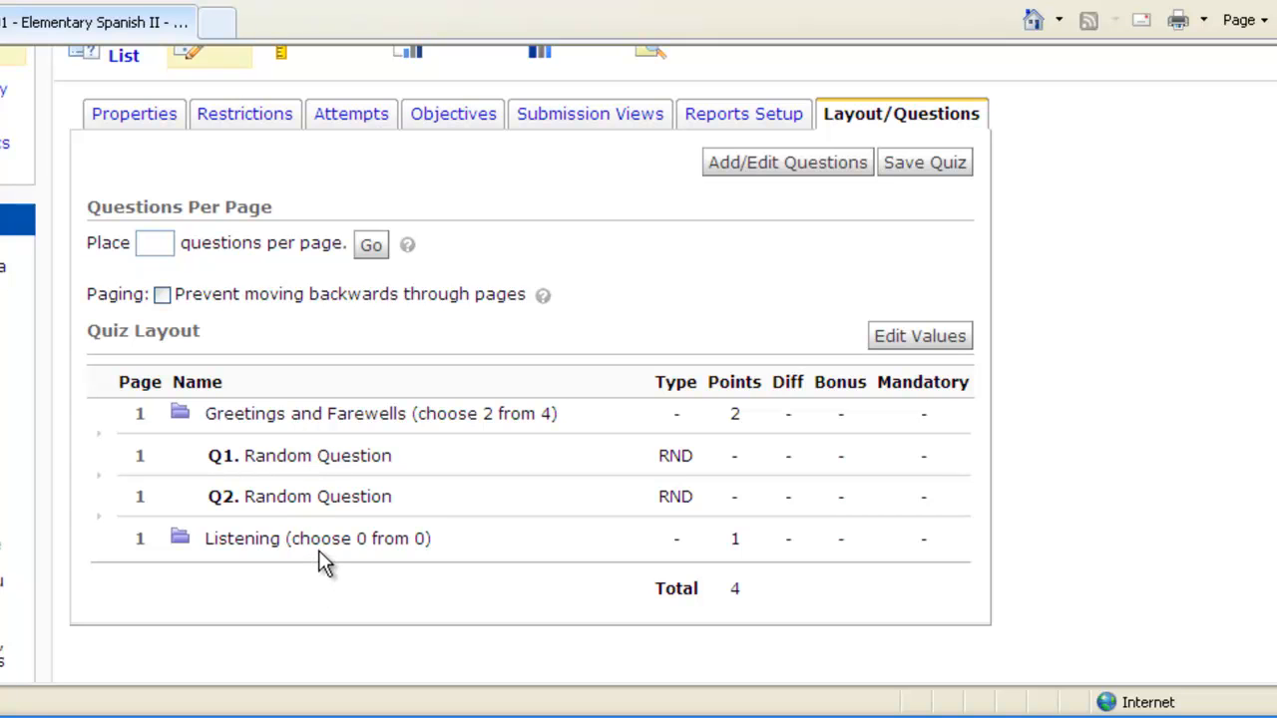
click(100, 518)
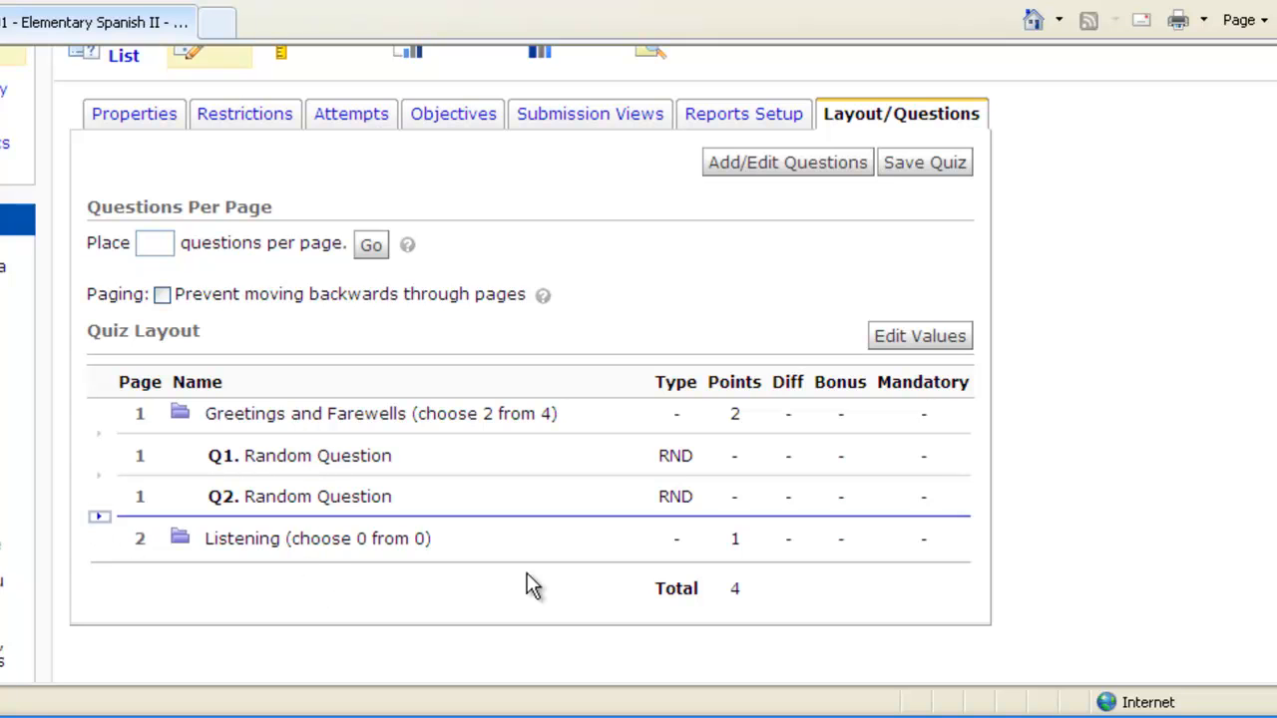
click(927, 166)
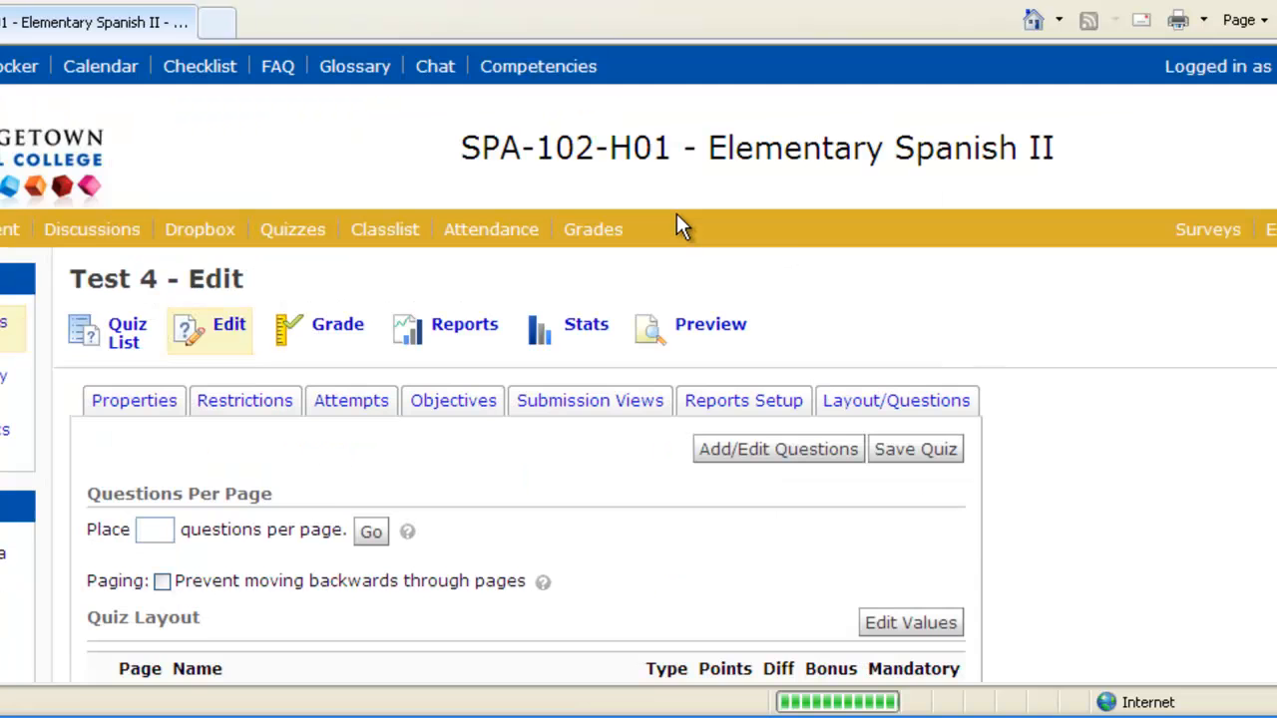